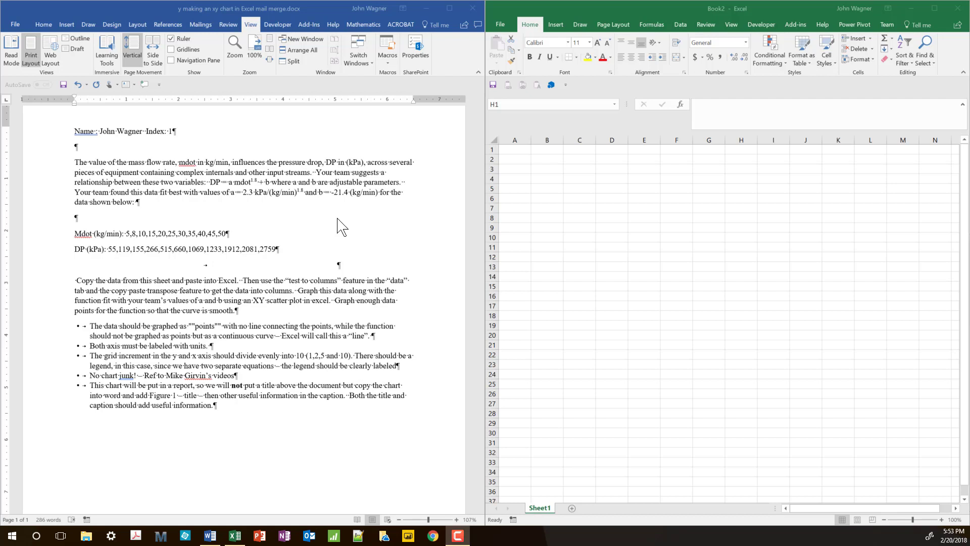
Copy the Mdot and DP data lines from the Word document and paste them into Excel starting at cell C6.
left_click(77, 231)
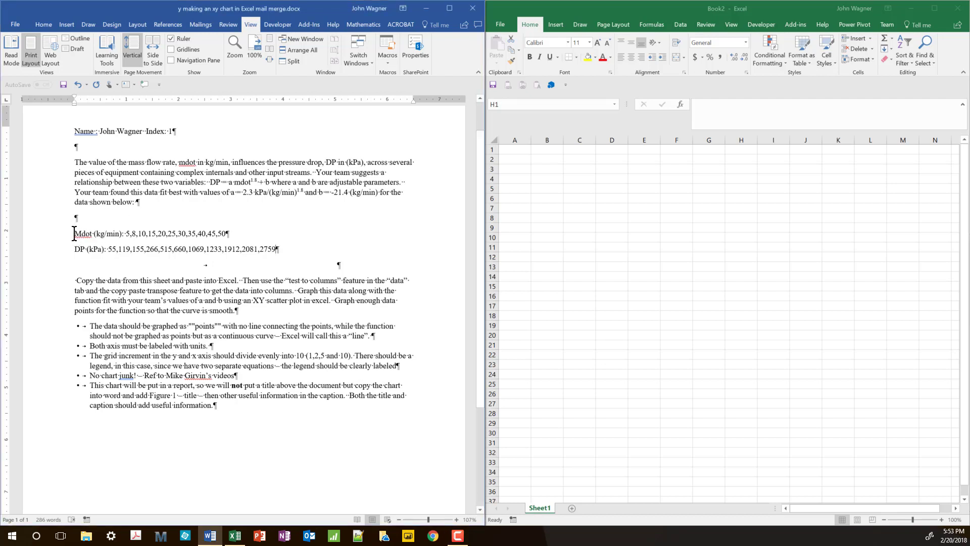
left_click_drag(76, 232, 232, 253)
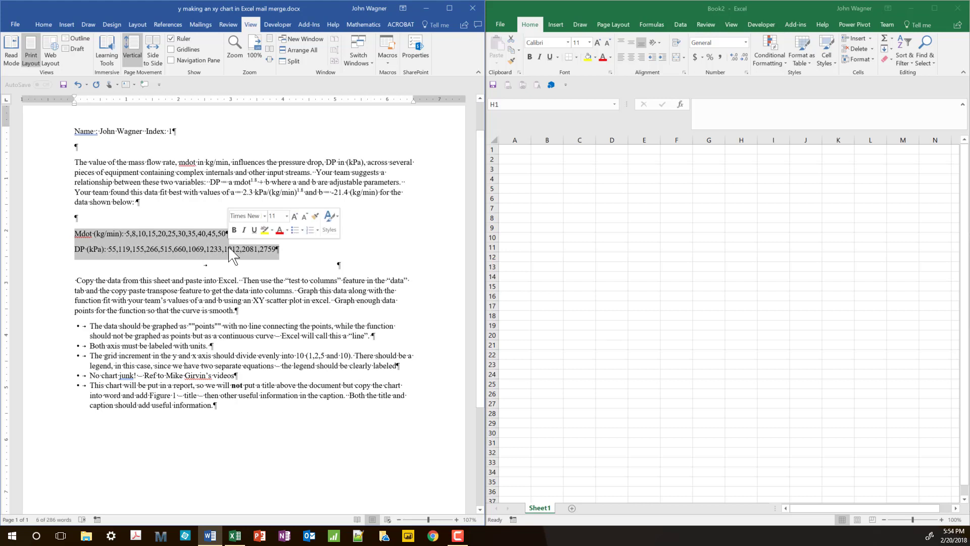
key("ctrl+c")
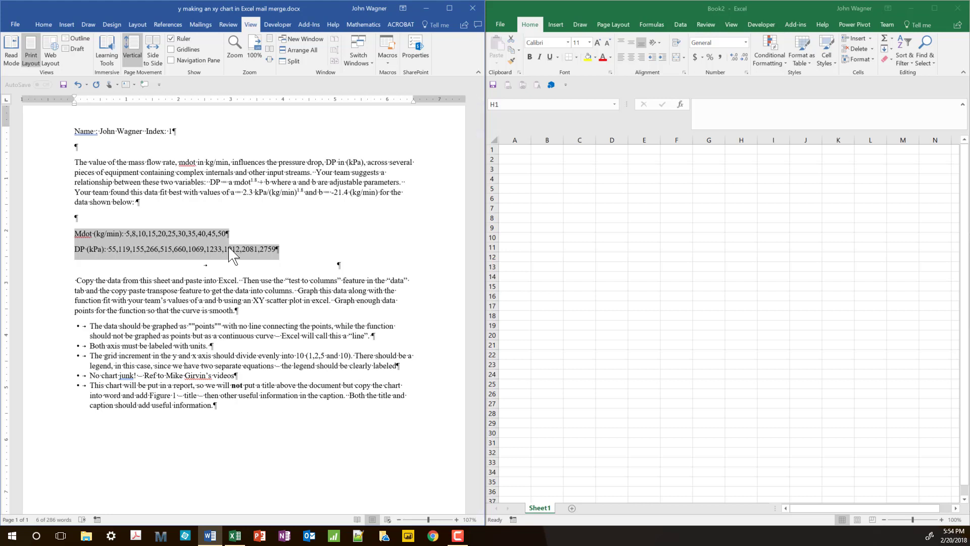
left_click(584, 198)
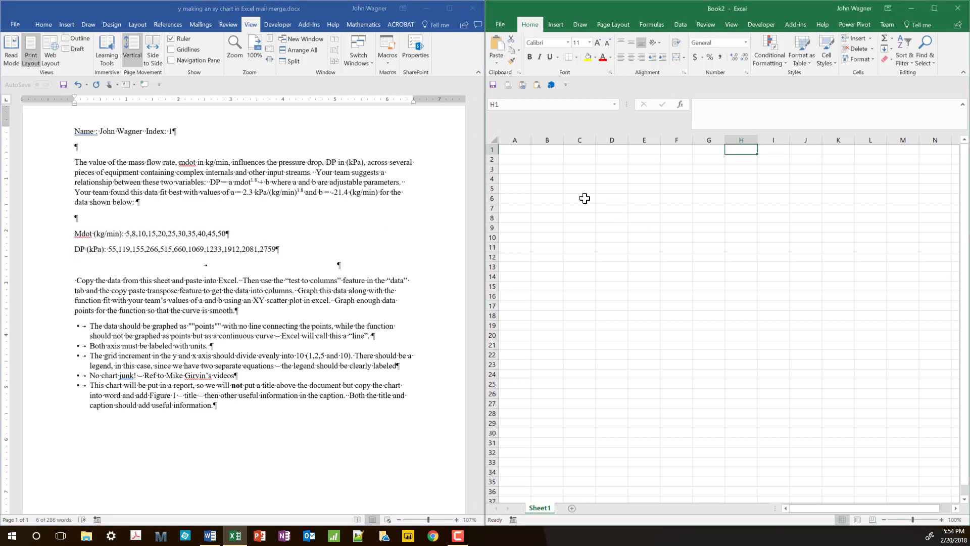
left_click(585, 198)
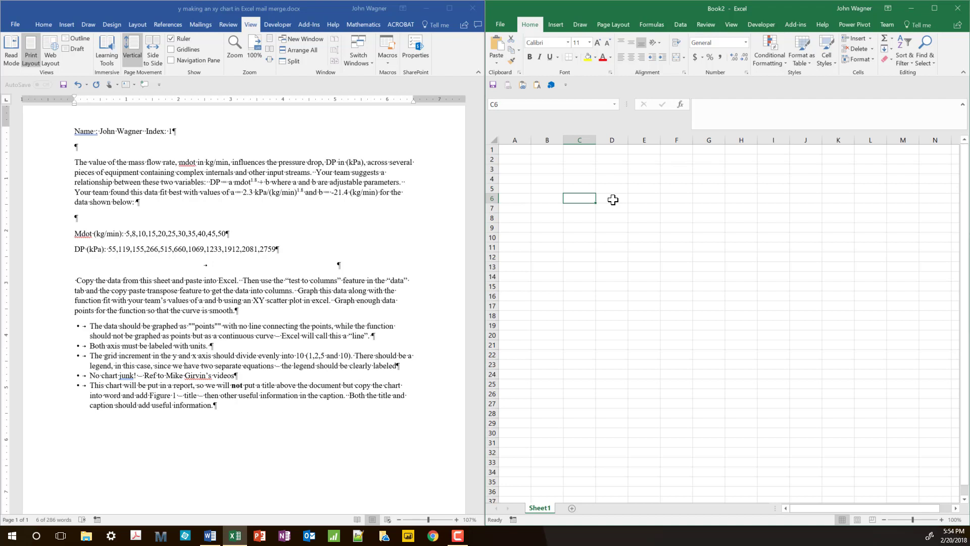
key("ctrl+v")
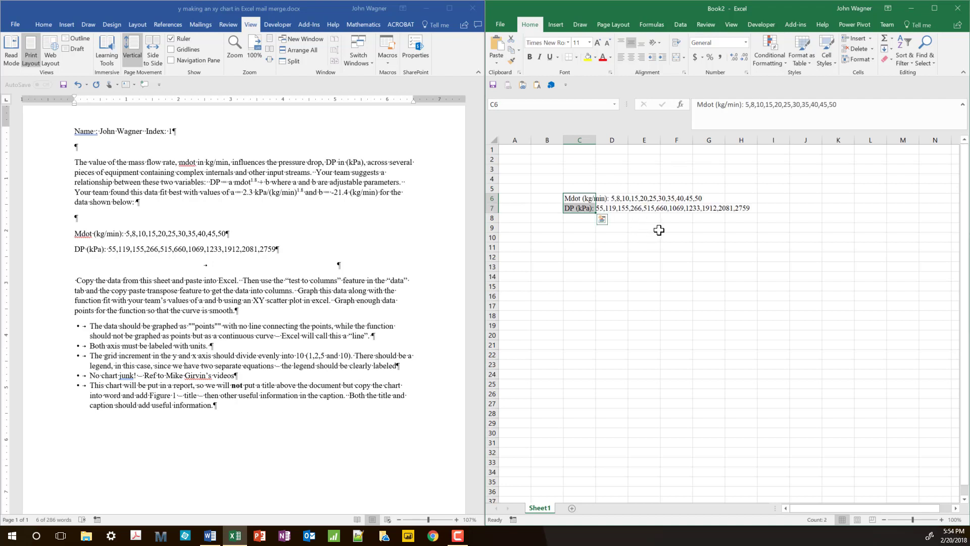
left_click(625, 246)
left_click(583, 198)
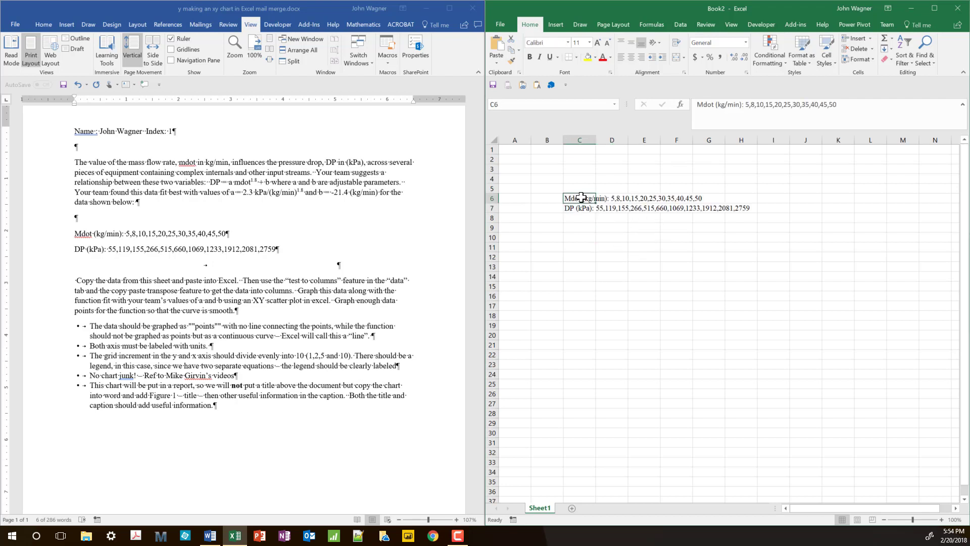
left_click(585, 208)
left_click(585, 198)
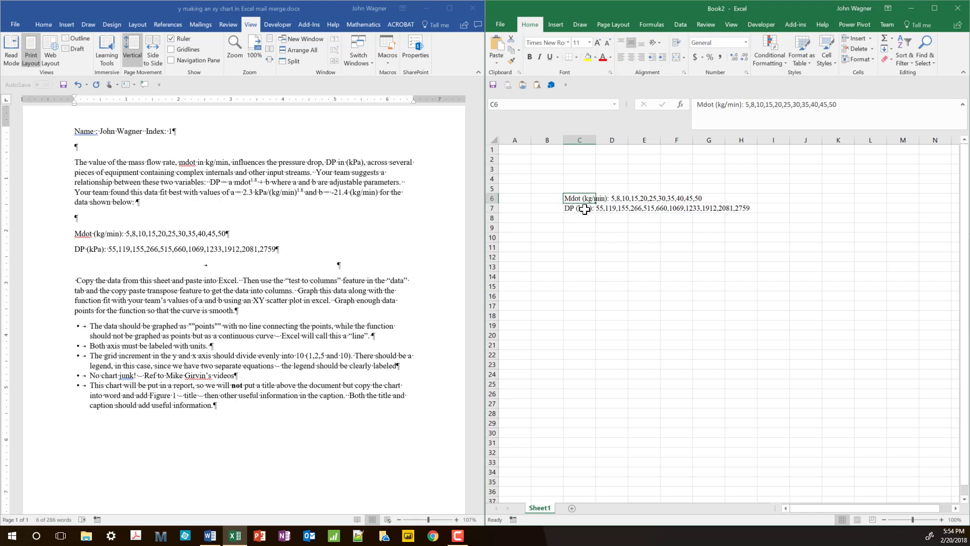
left_click(585, 209)
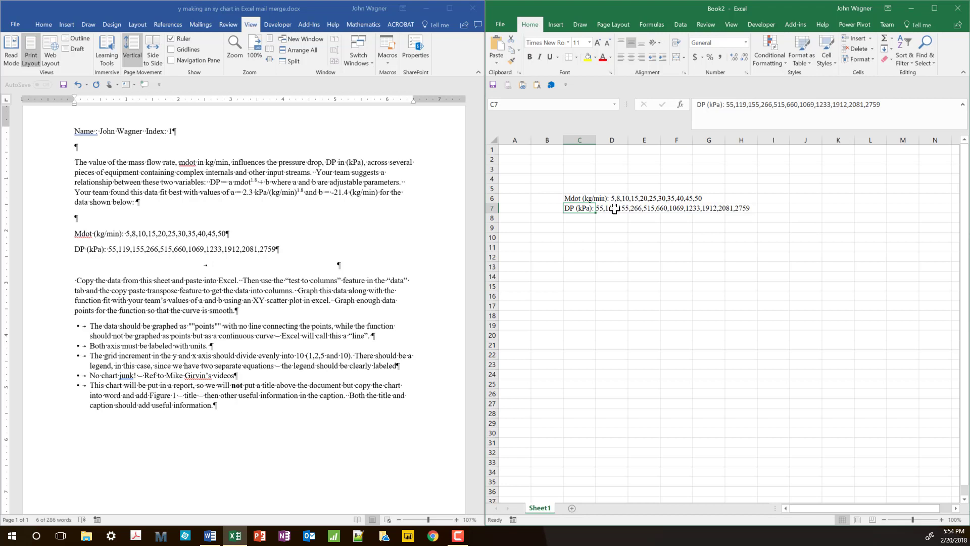
Split C6:C7 with Text to Columns as delimited data, using comma and colon as delimiters and excluding Tab.
left_click_drag(577, 197, 579, 207)
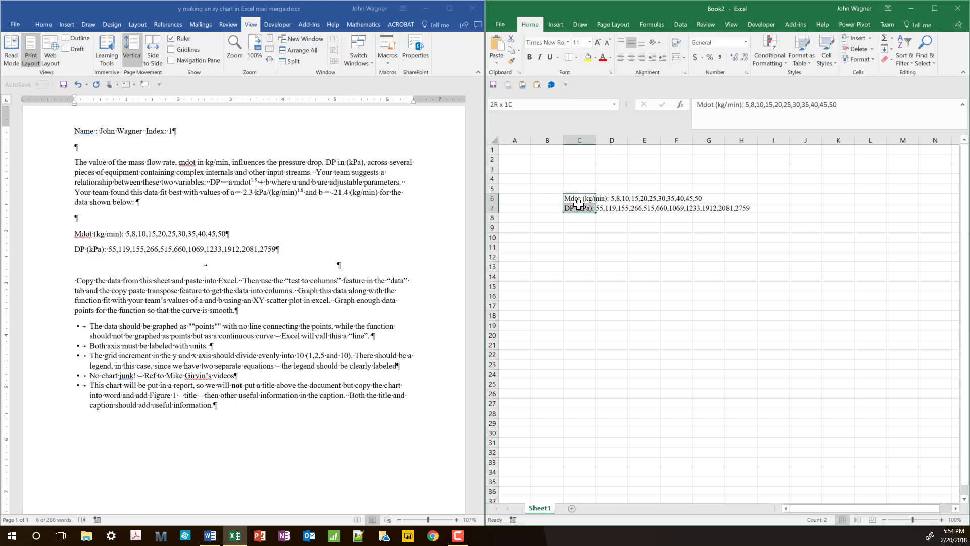
left_click(681, 25)
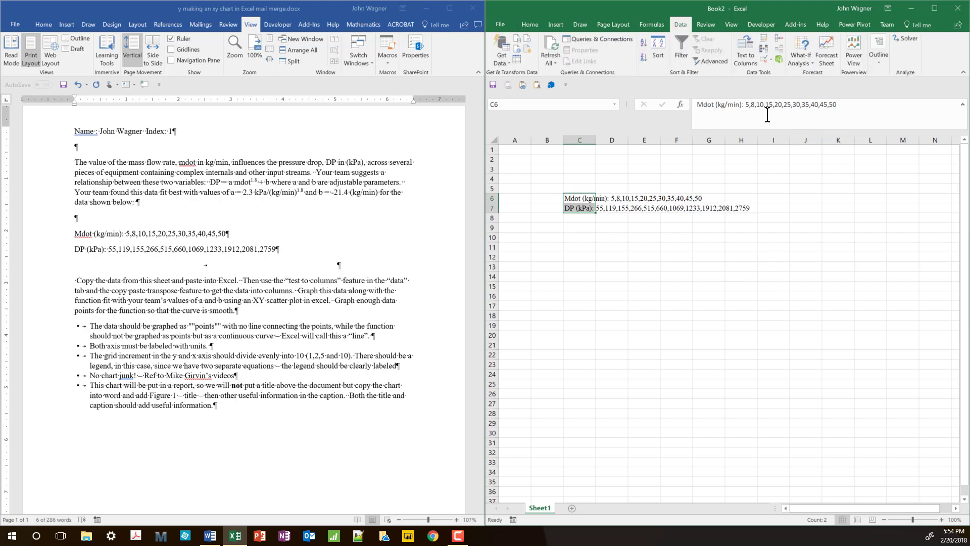
left_click(746, 59)
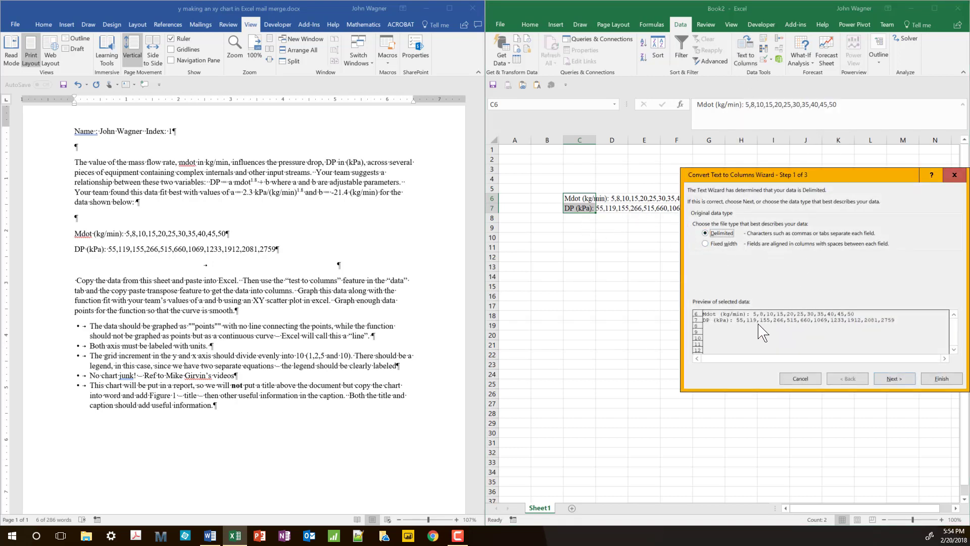
left_click(892, 379)
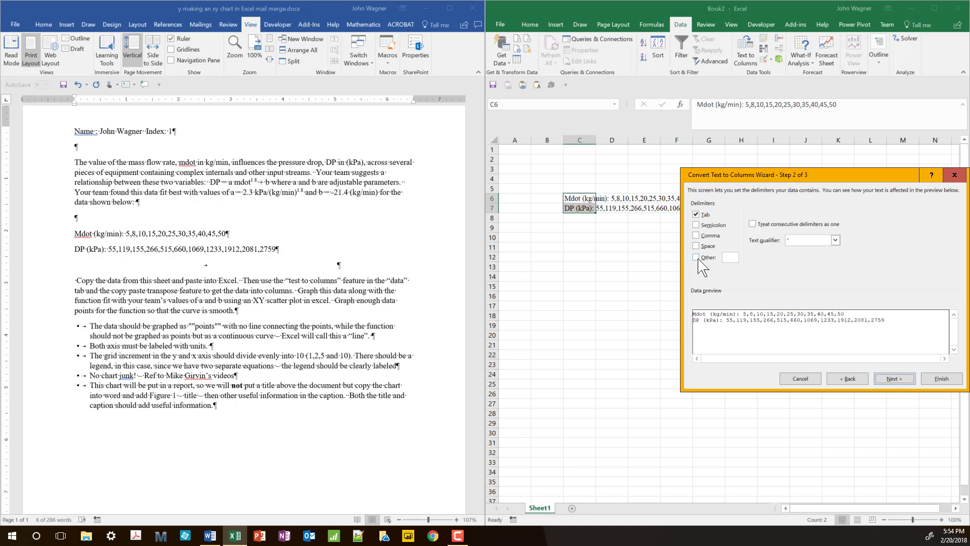
left_click(696, 236)
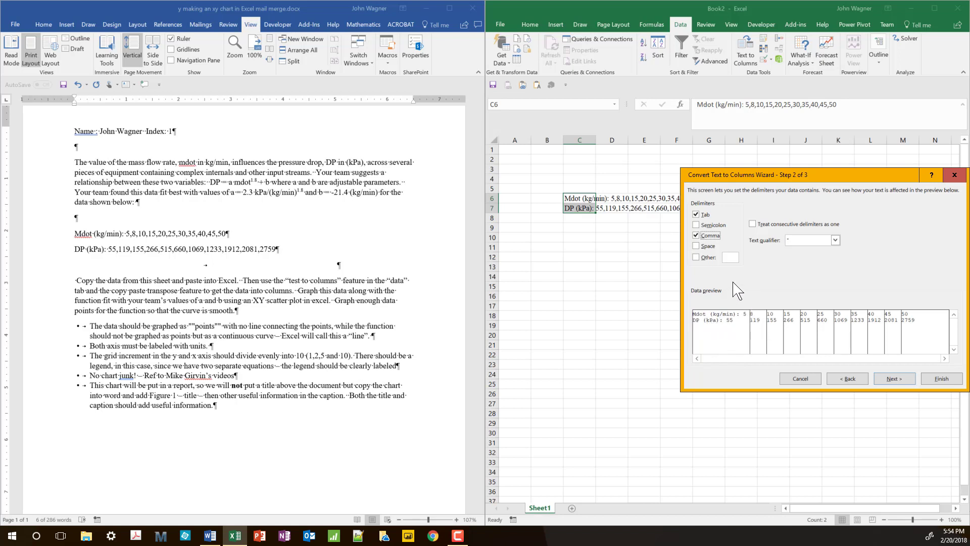
left_click(696, 257)
type(":")
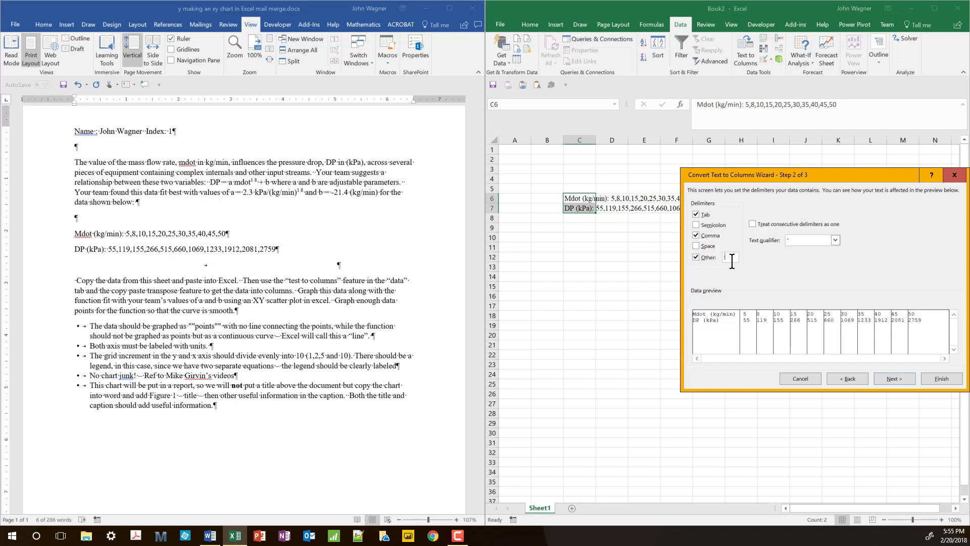
left_click(696, 215)
left_click(904, 383)
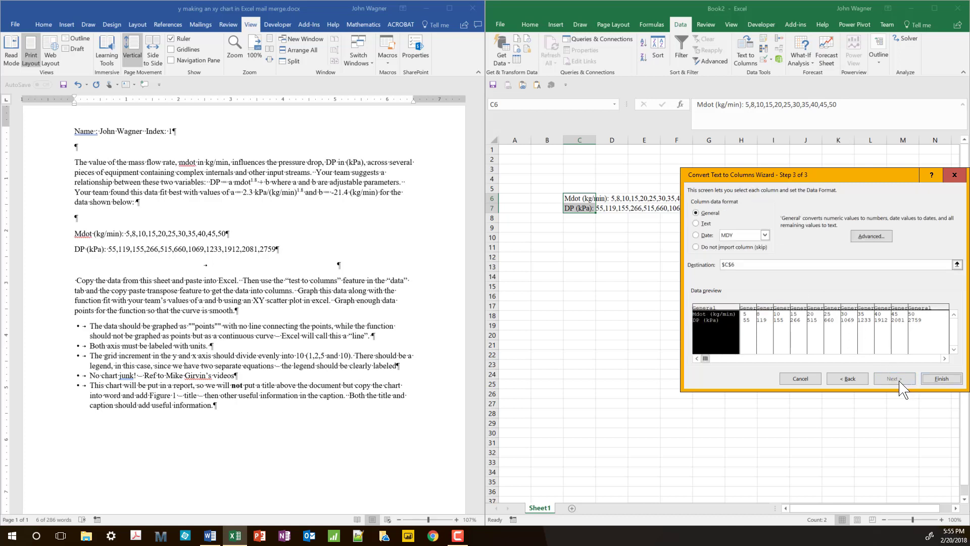
left_click(947, 380)
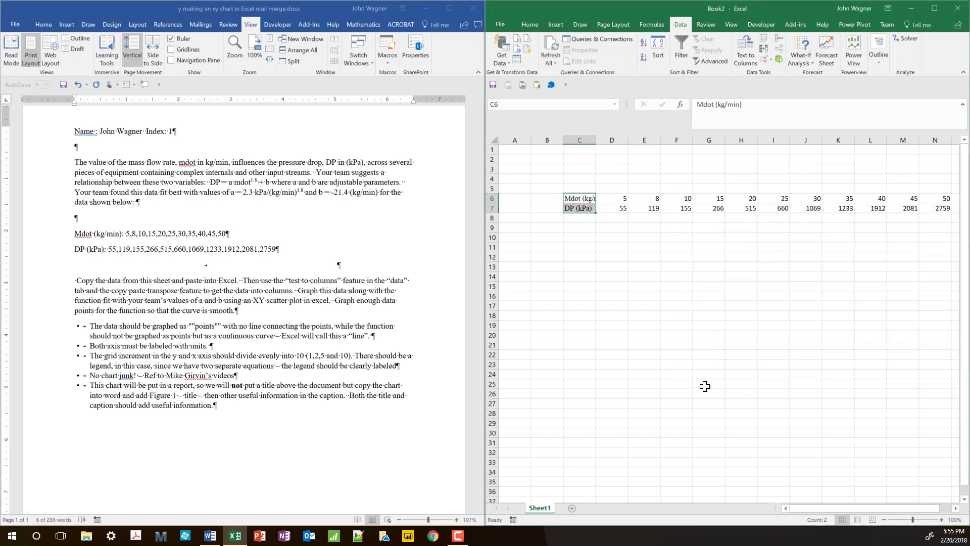
Copy the split data in C6:N7 and paste it transposed into vertical columns starting at C11.
left_click(955, 508)
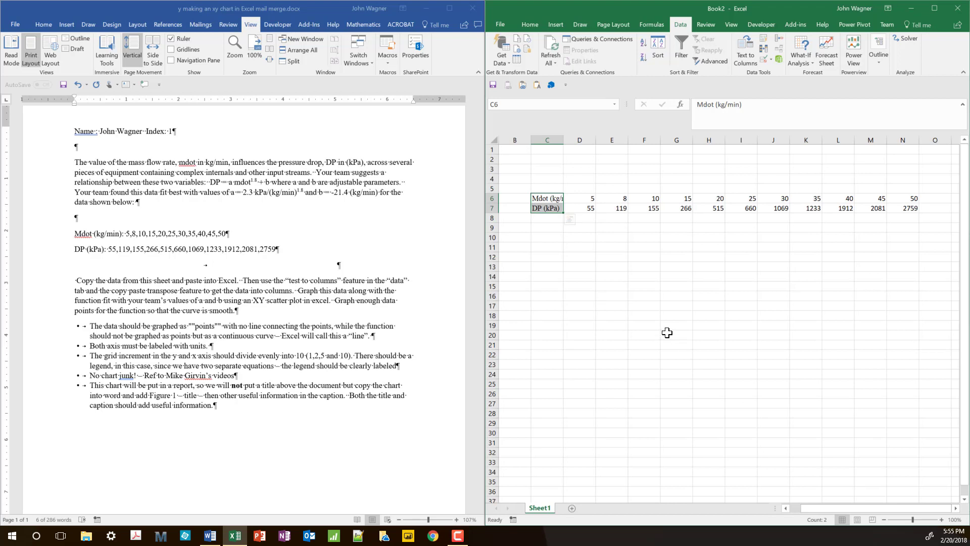
left_click(623, 305)
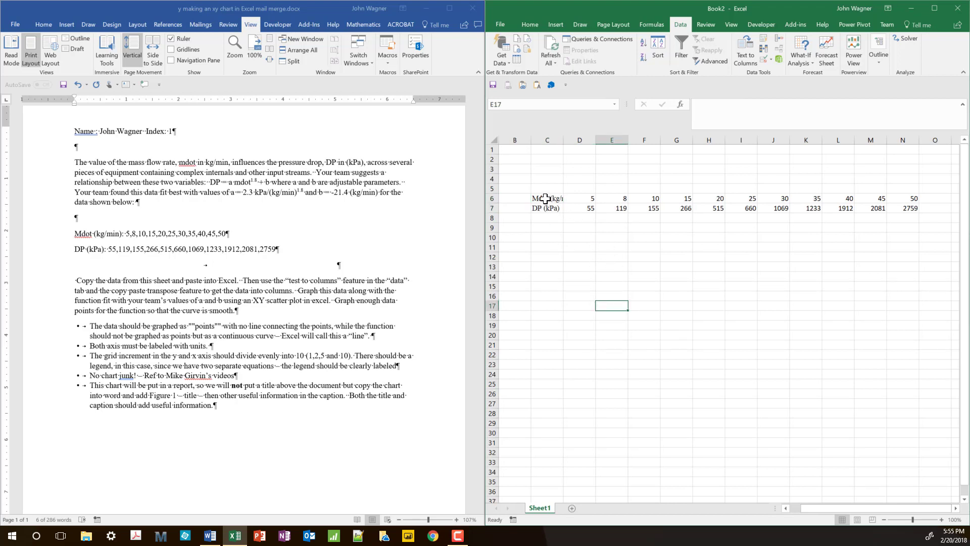
left_click_drag(545, 198, 897, 208)
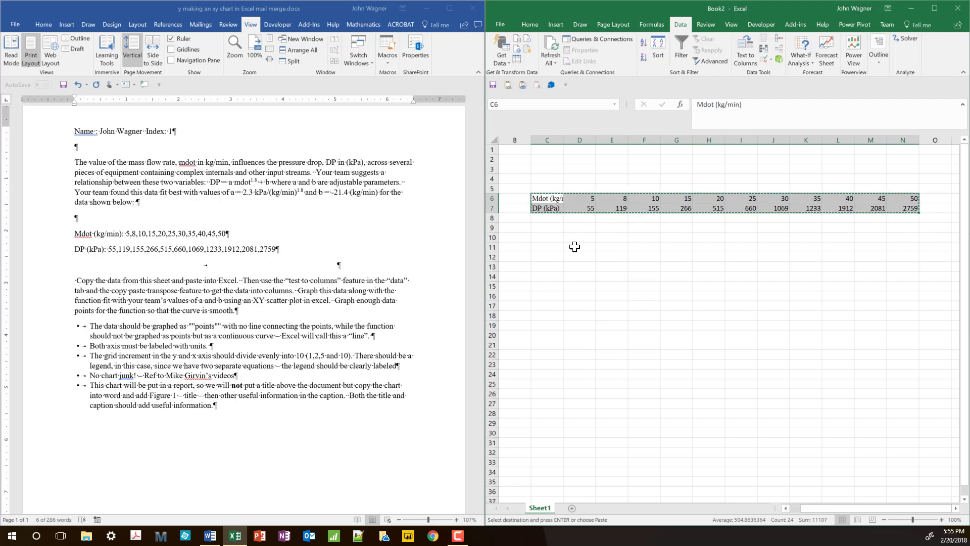
left_click(548, 246)
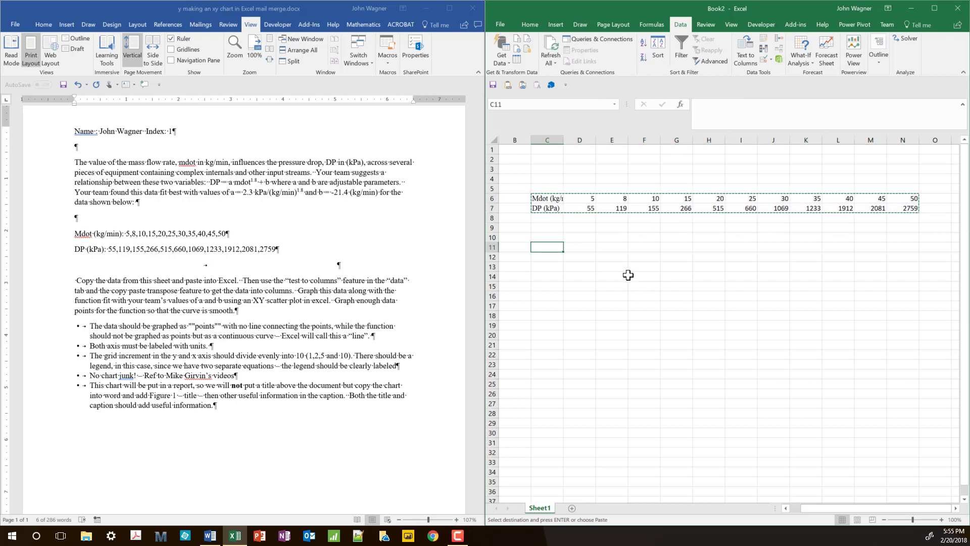
left_click(530, 24)
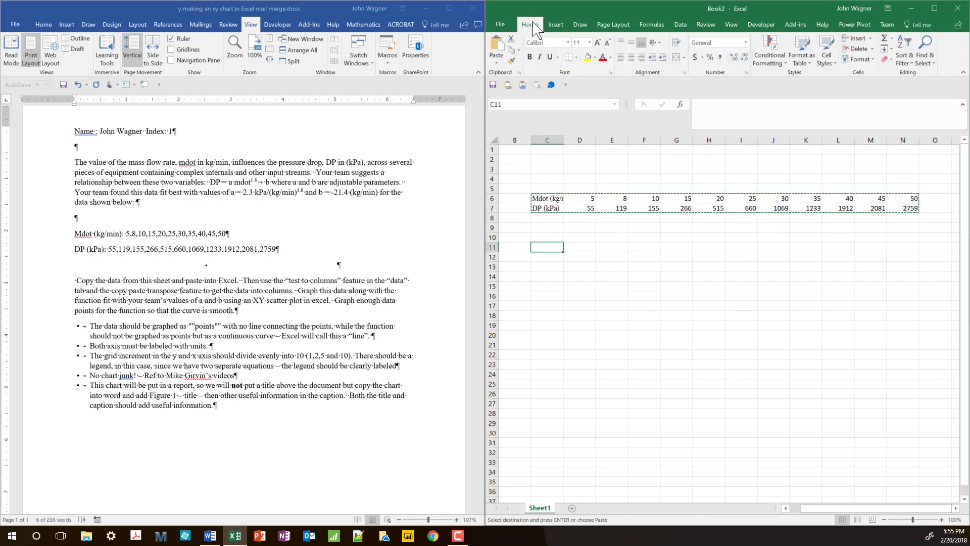
left_click(497, 61)
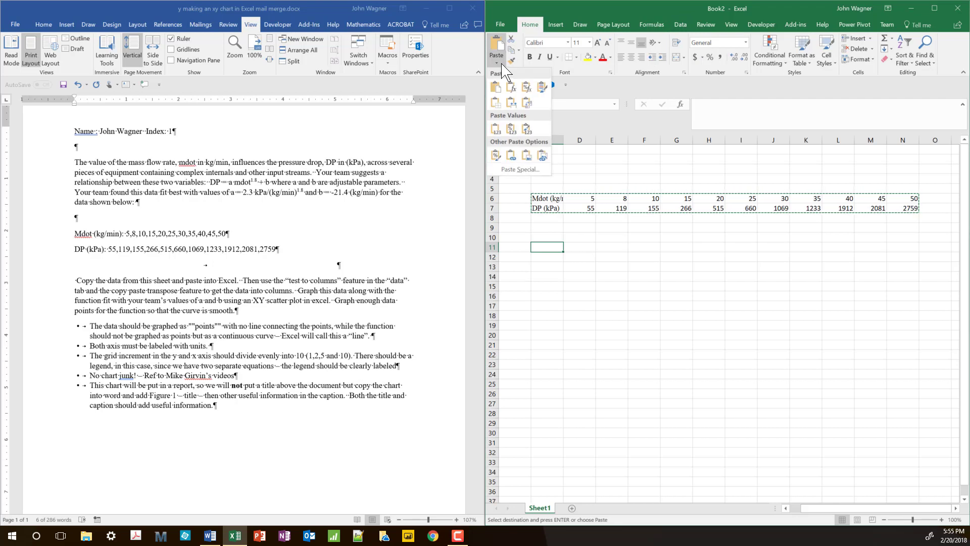
left_click(527, 107)
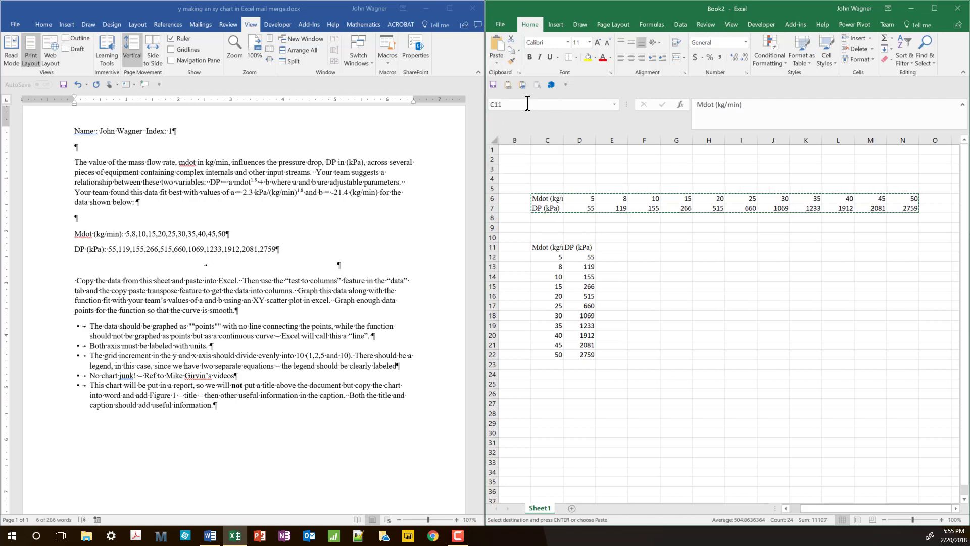
key("Escape")
Clear the original horizontal data from C6:N7.
left_click(743, 295)
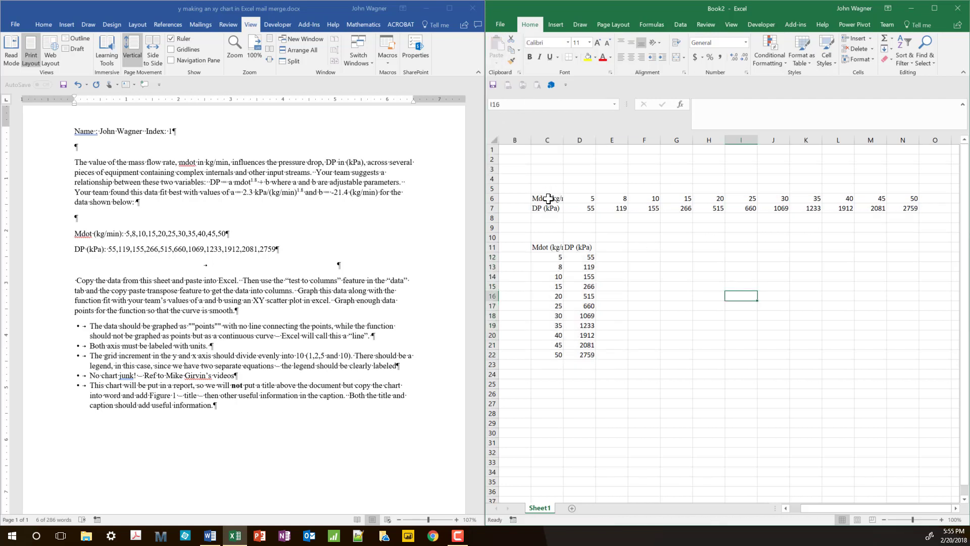
left_click_drag(546, 198, 897, 205)
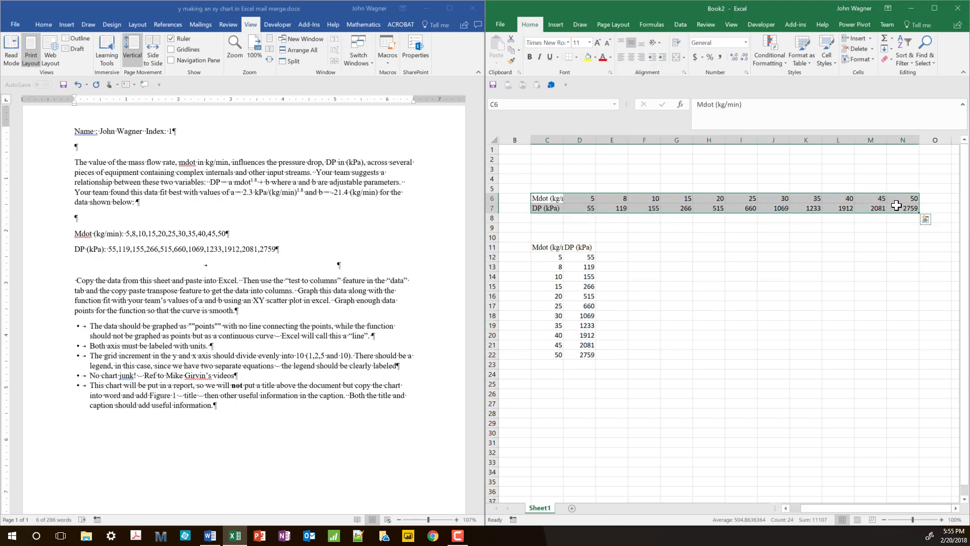
key("Delete")
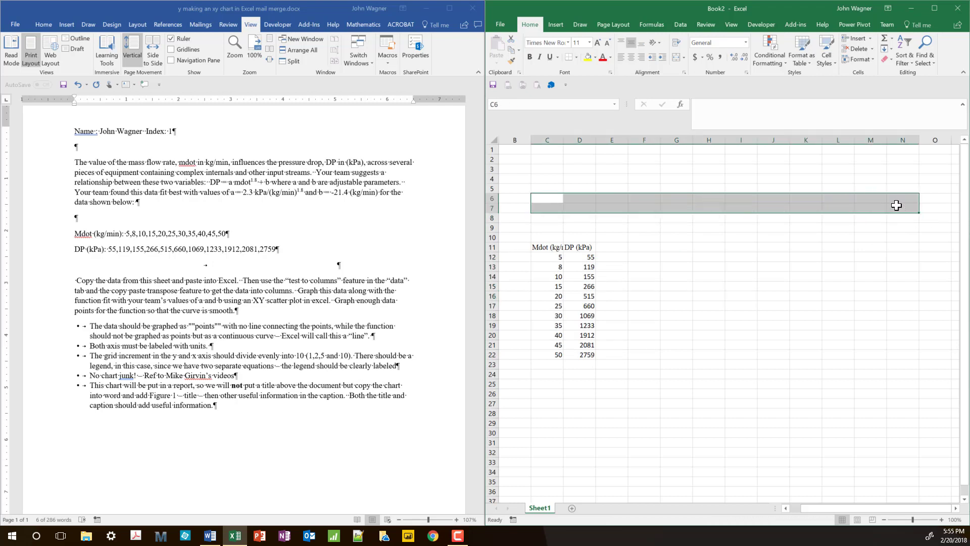
Add the column heading "Fit" in E11, beside the DP (kPa) heading.
left_click(622, 249)
type("F")
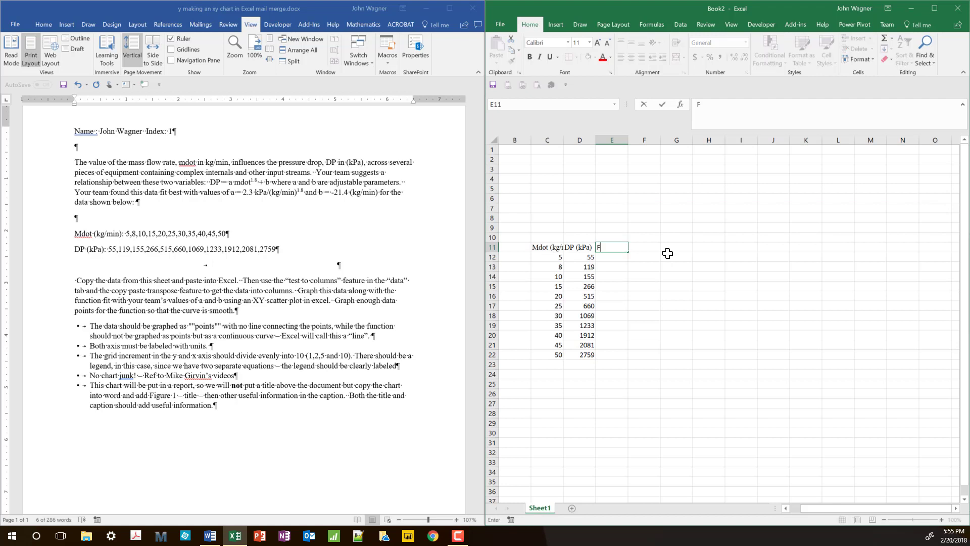
type("it")
left_click(609, 219)
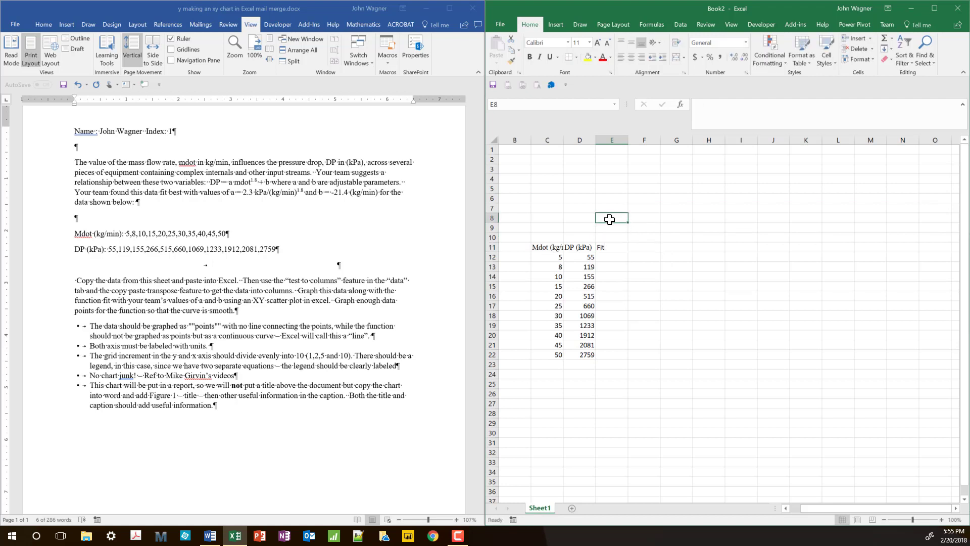
Label the fit parameters above the table with "a" in D7 and "b" in D8.
left_click(592, 207)
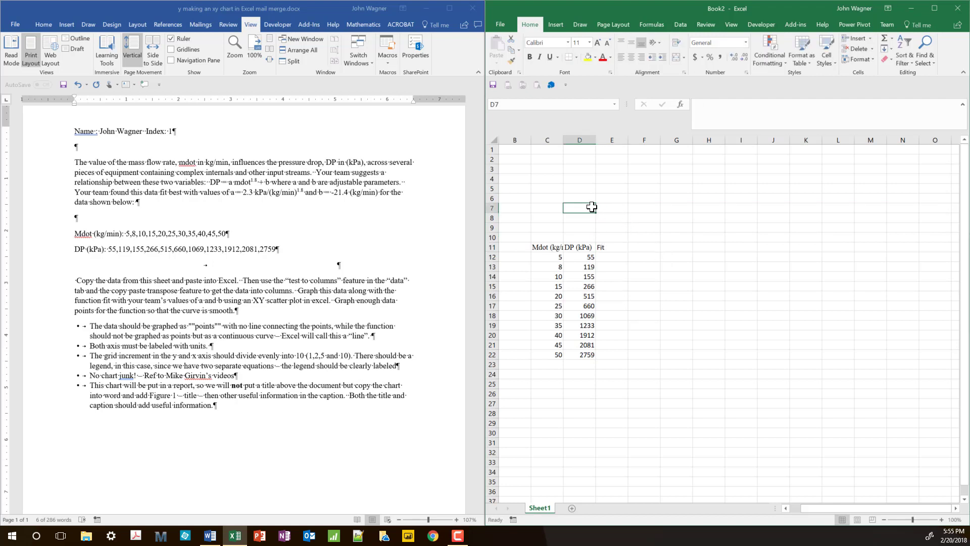
type("a")
key("Return")
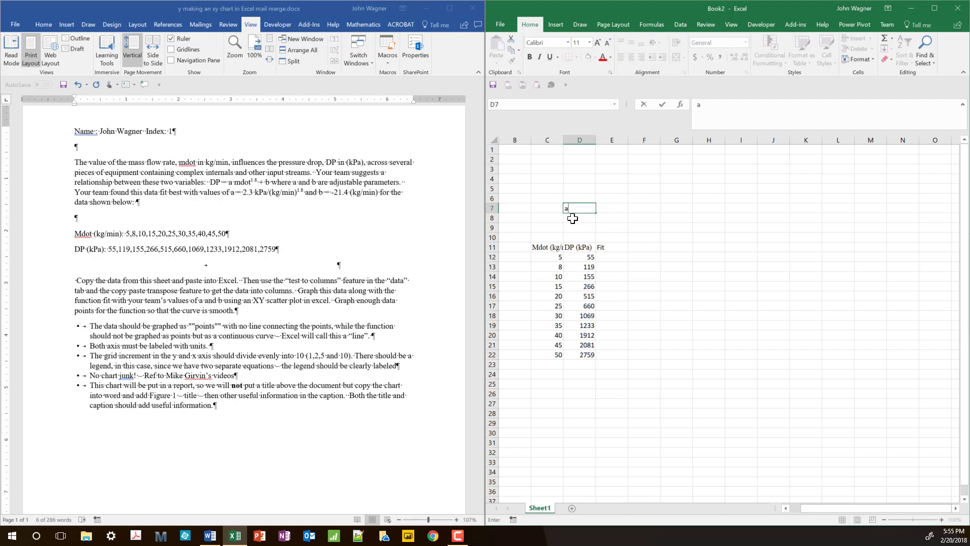
type("b")
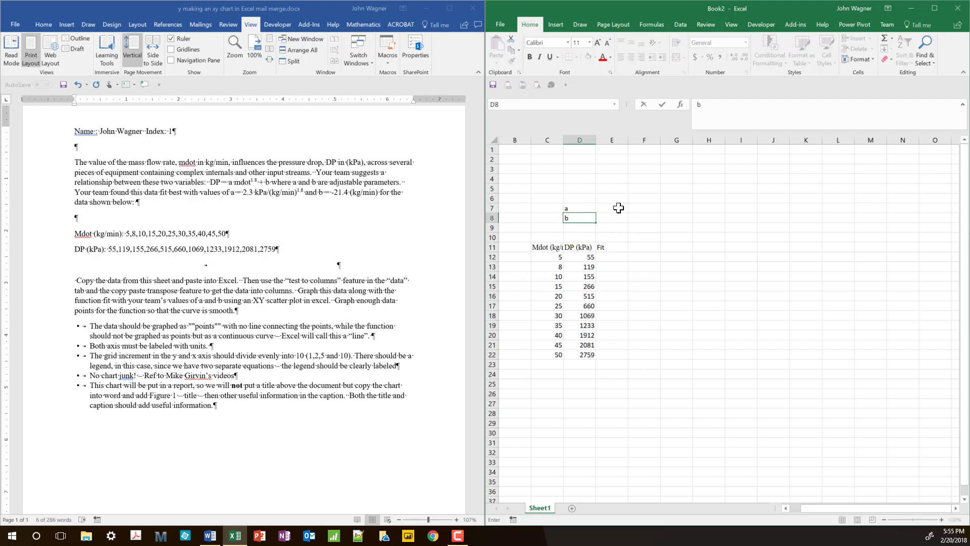
Enter 2.3 in E7 as the value of parameter a.
left_click(620, 208)
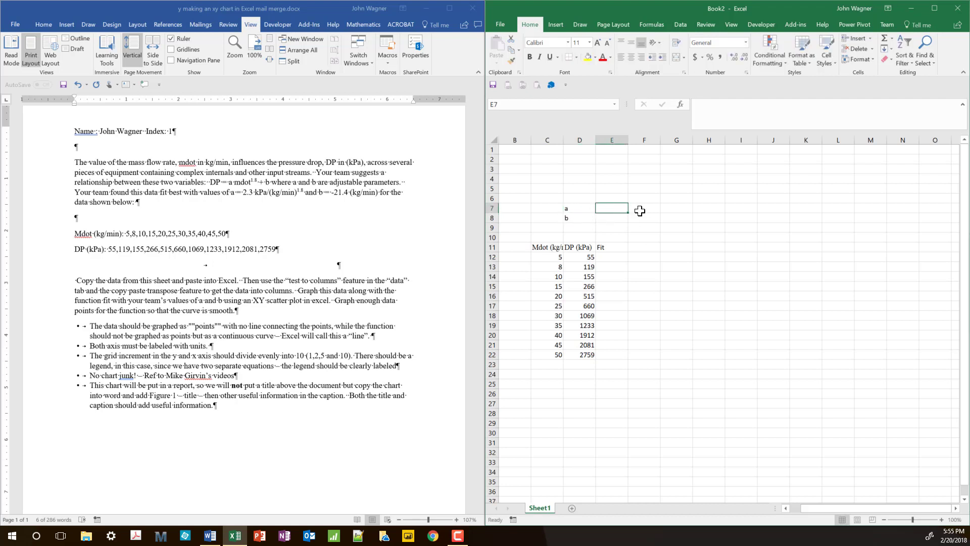
type("2.3")
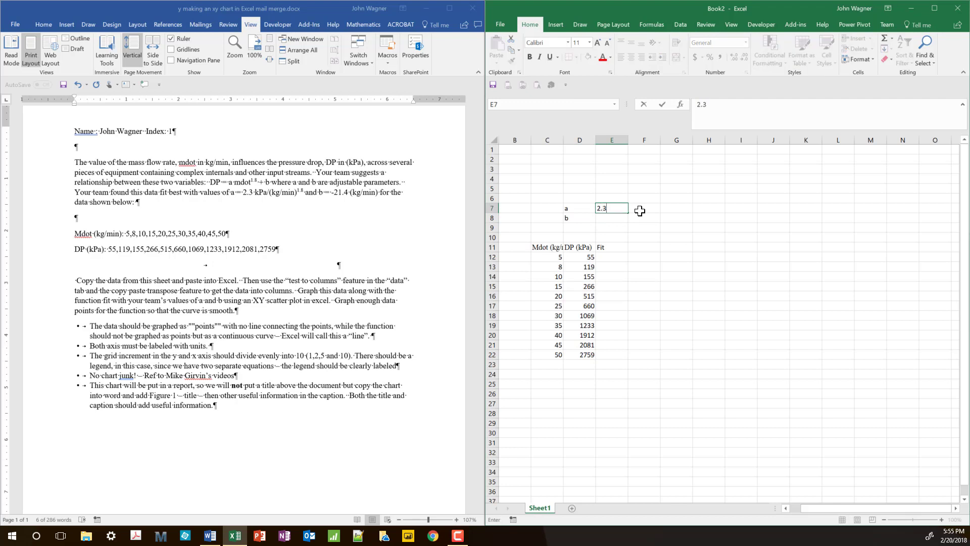
left_click(610, 219)
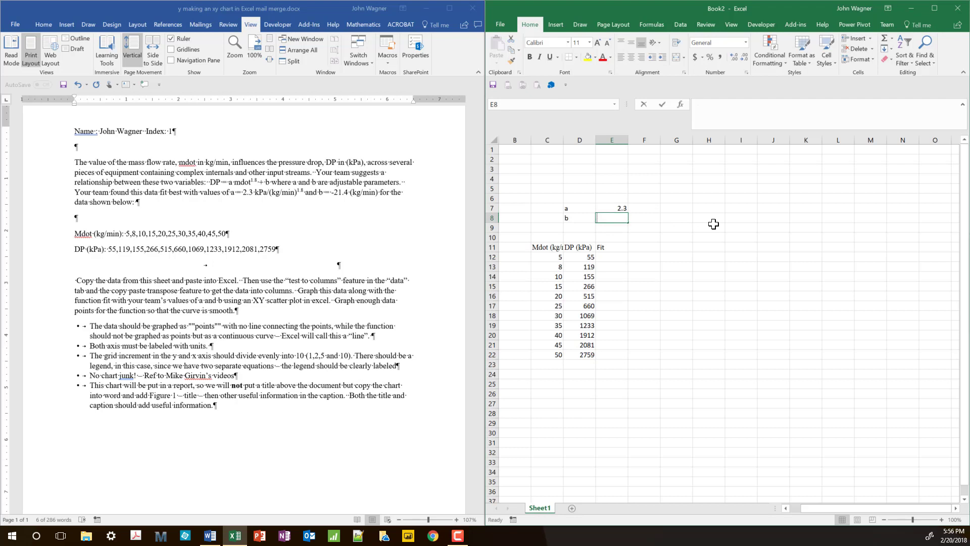
Enter -21.4 in E8 as parameter b, and name cells E7 and E8 from the labels in their left column.
type("-21.4")
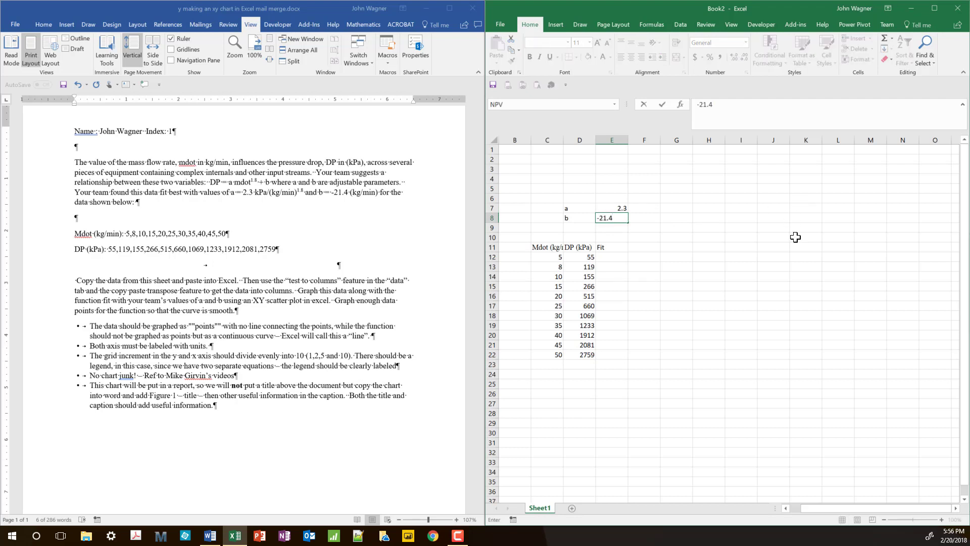
left_click(741, 268)
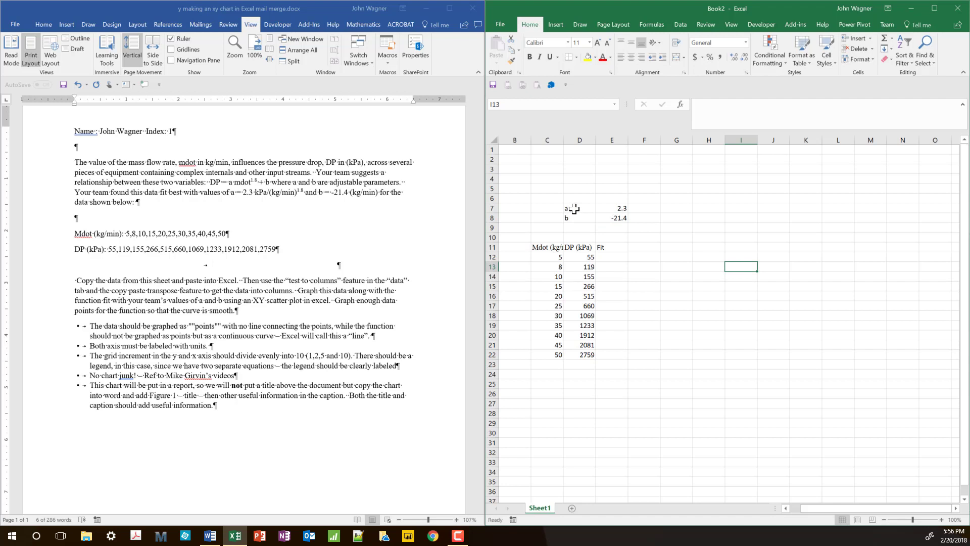
left_click_drag(574, 209, 618, 219)
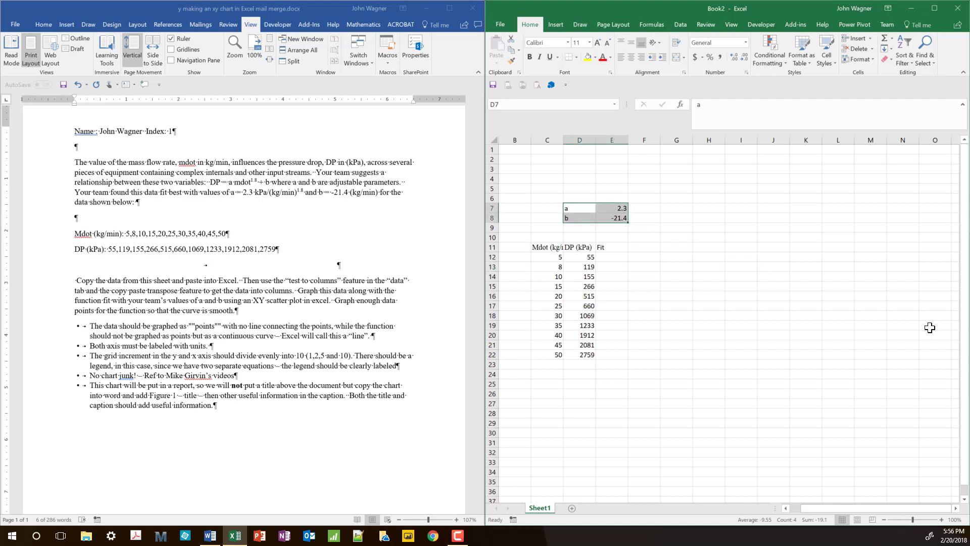
key("ctrl+shift+F3")
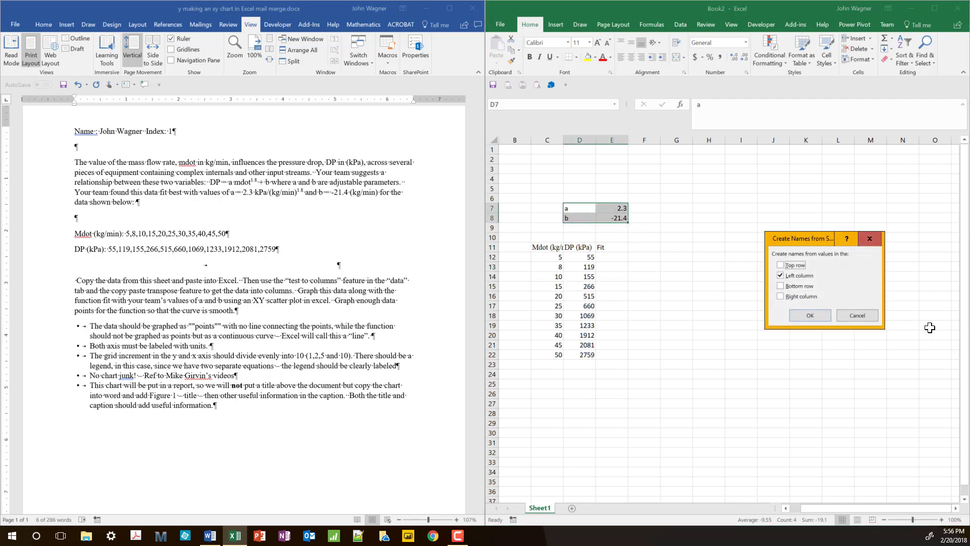
left_click(809, 315)
left_click(683, 314)
left_click(622, 209)
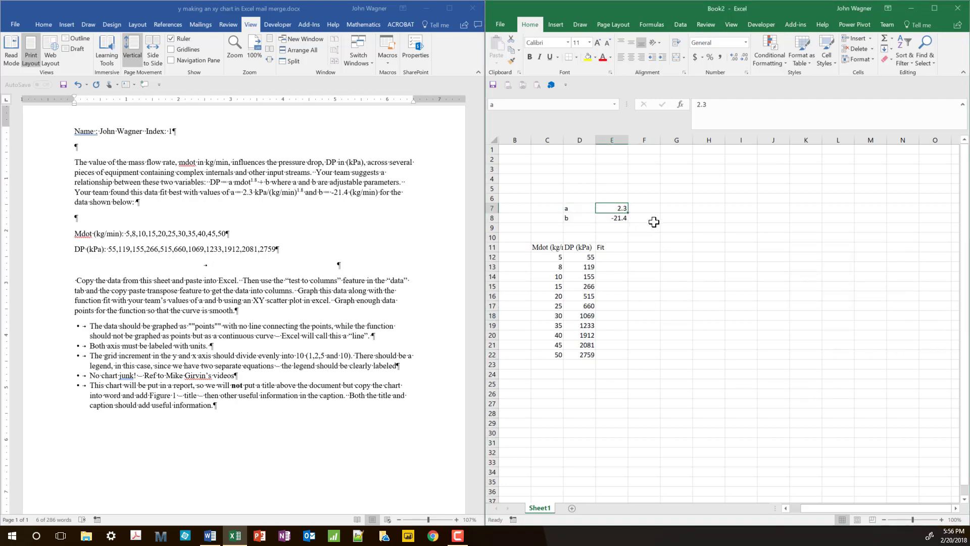
left_click(612, 218)
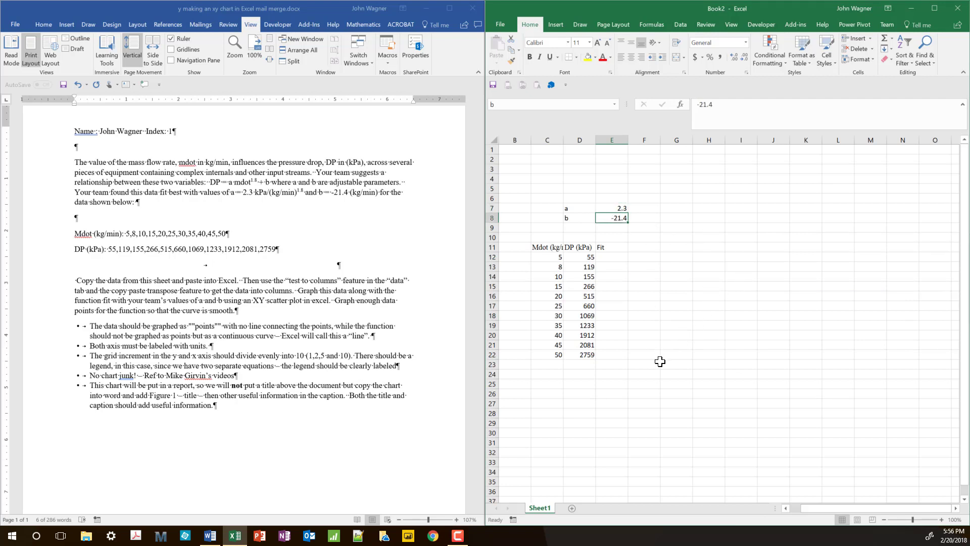
Extend the Mdot column below the data with a series from 1 to 50 in steps of 1 in C23:C72.
left_click(614, 368)
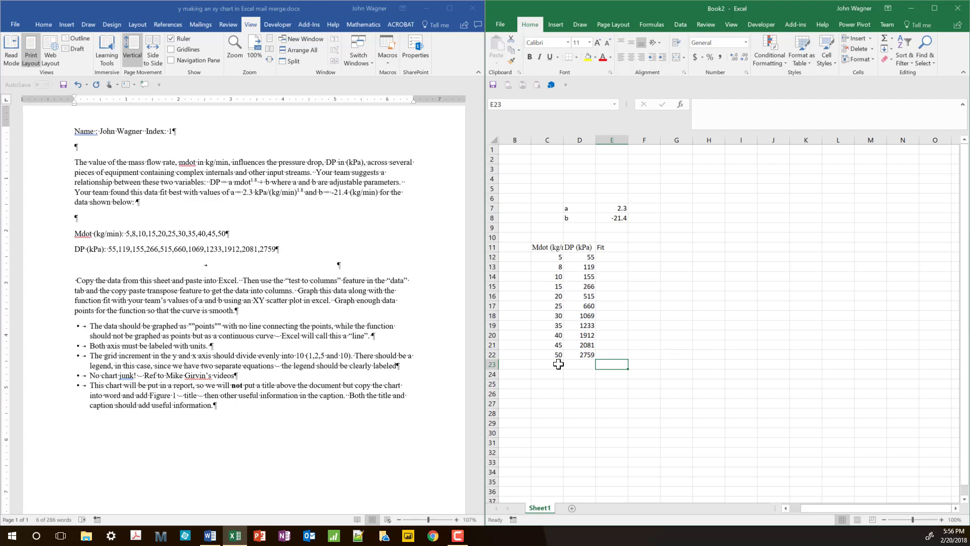
left_click(608, 257)
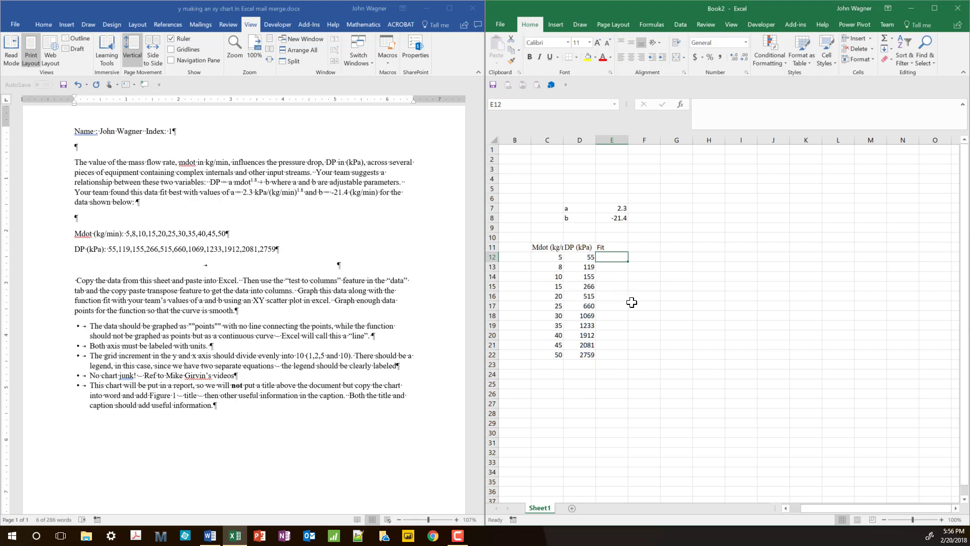
left_click(560, 365)
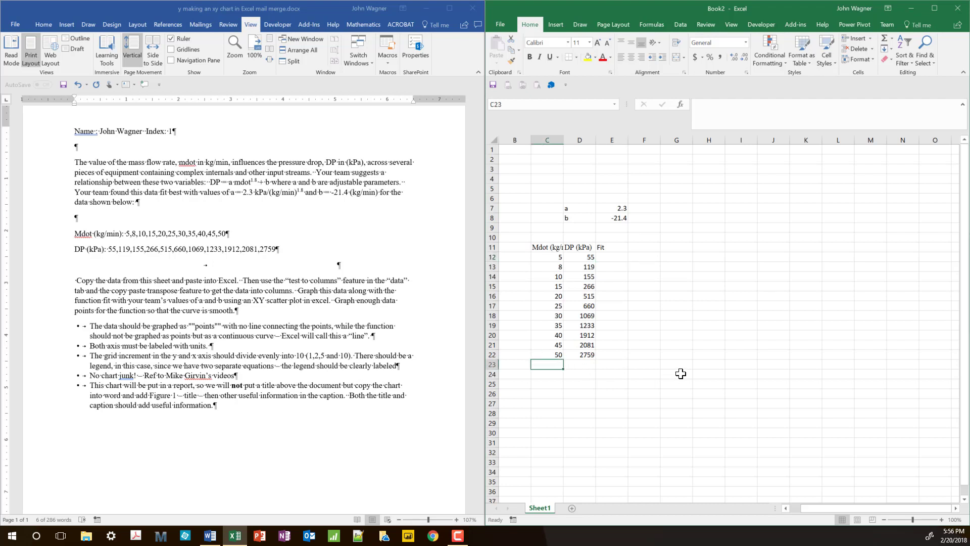
type("1")
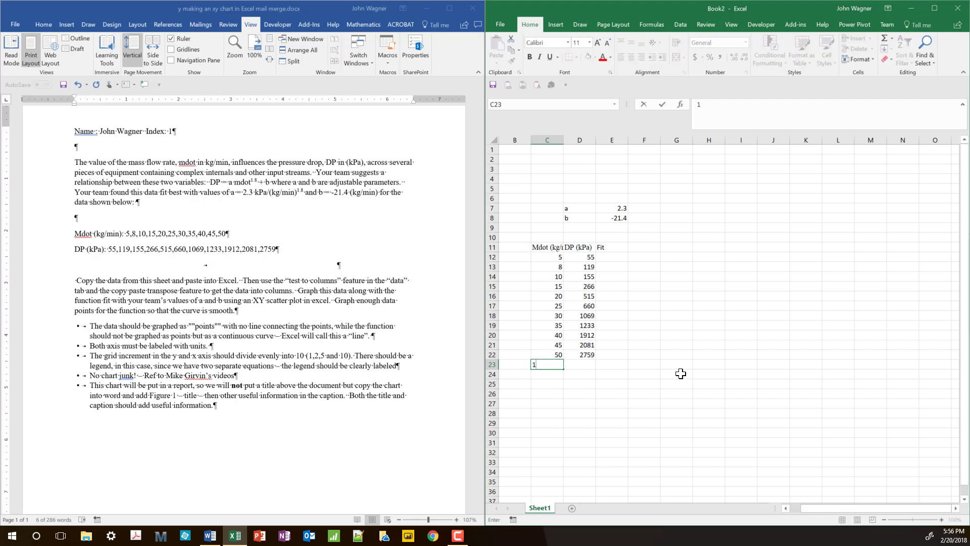
left_click(553, 374)
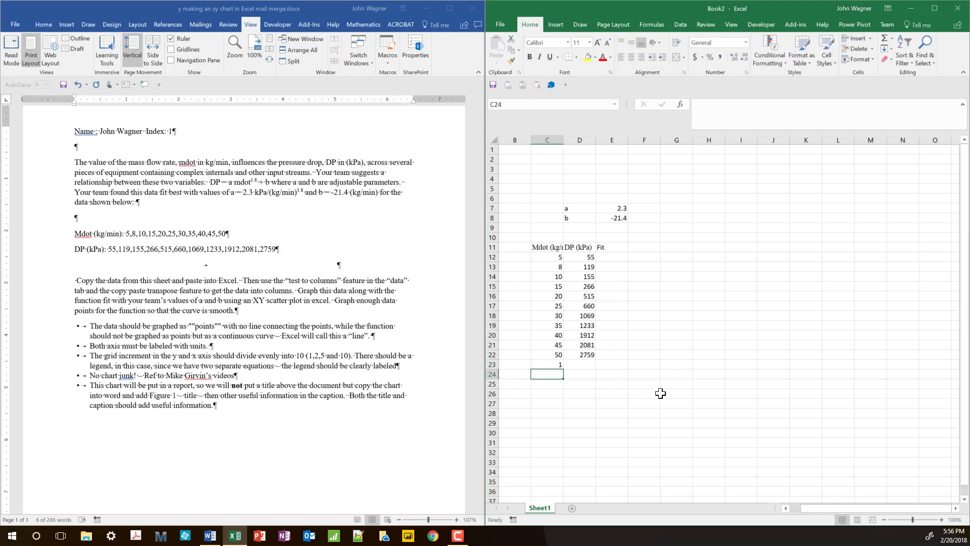
type("2")
key("Return")
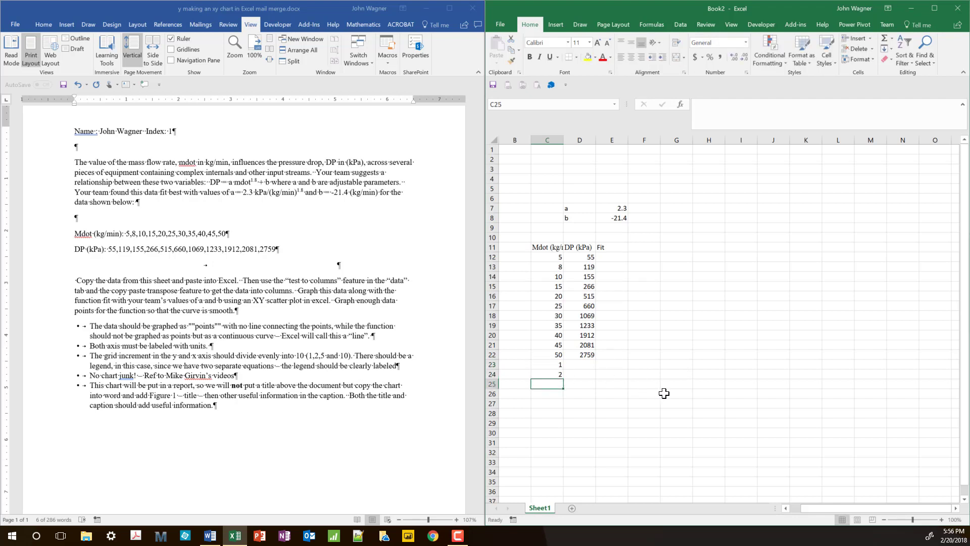
left_click_drag(554, 365, 553, 373)
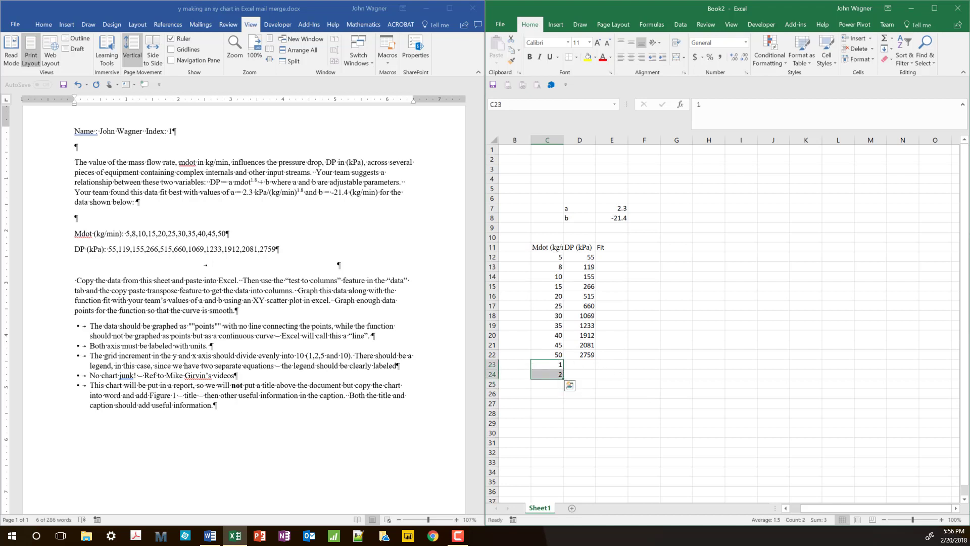
left_click_drag(563, 378, 556, 471)
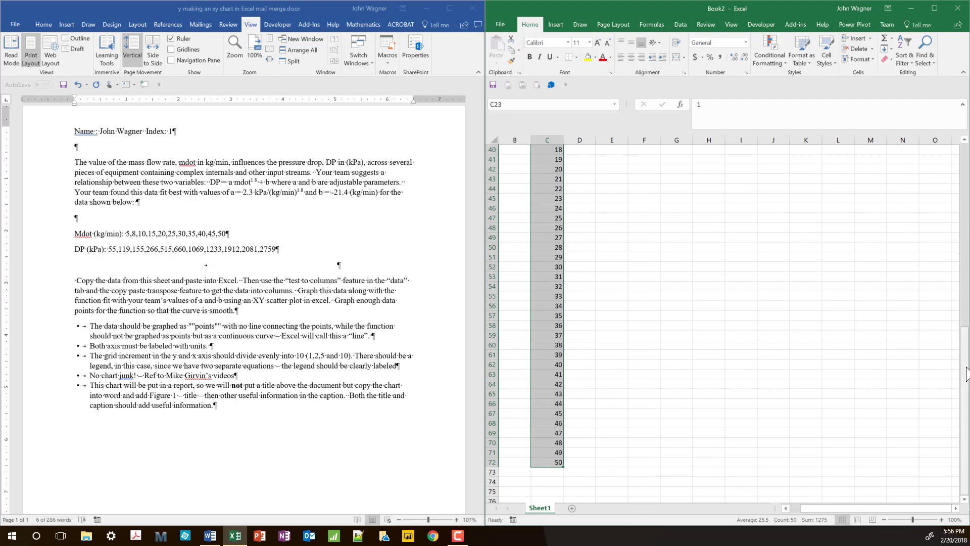
scroll(599, 350, "up", 13)
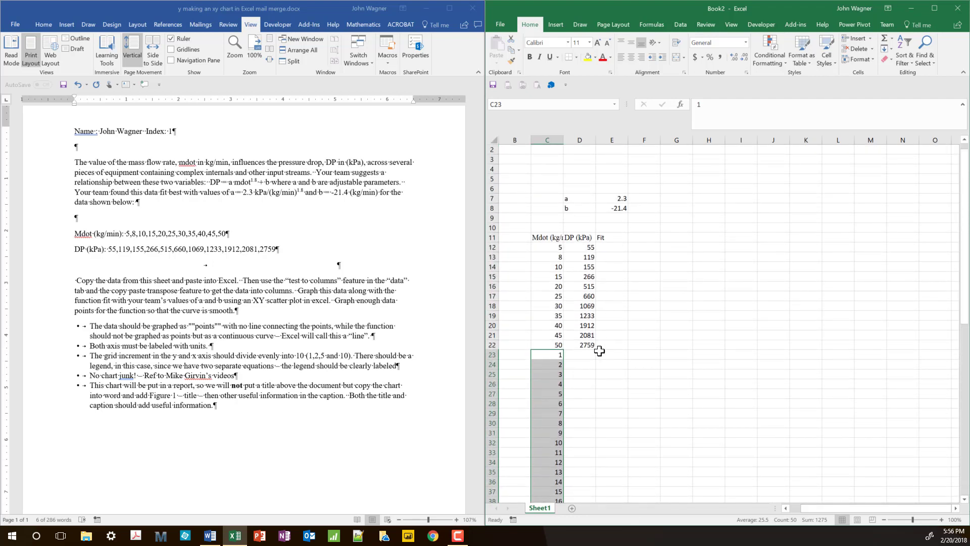
Enter the fit formula =a*C23^1.8+b in E23 and fill it down the Fit column to E72.
left_click(612, 354)
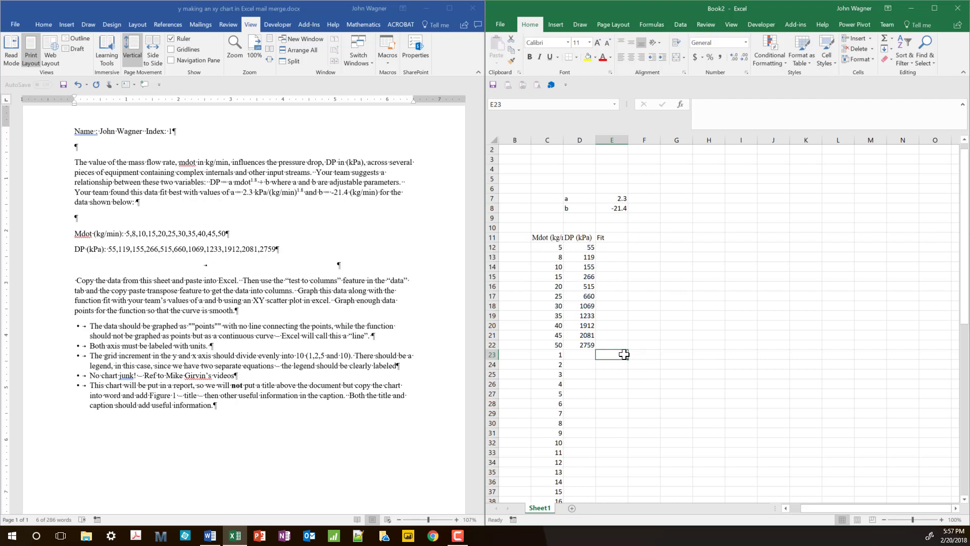
type("=")
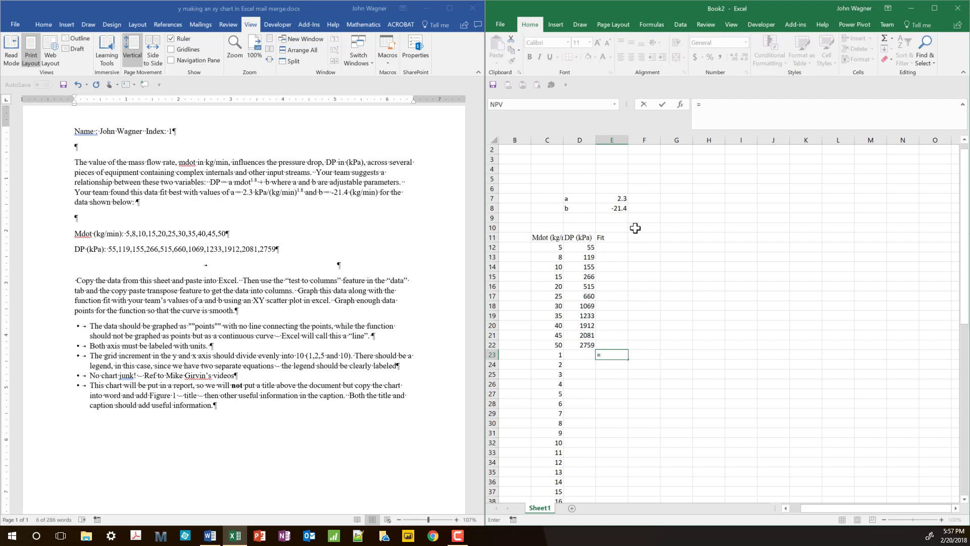
left_click(624, 200)
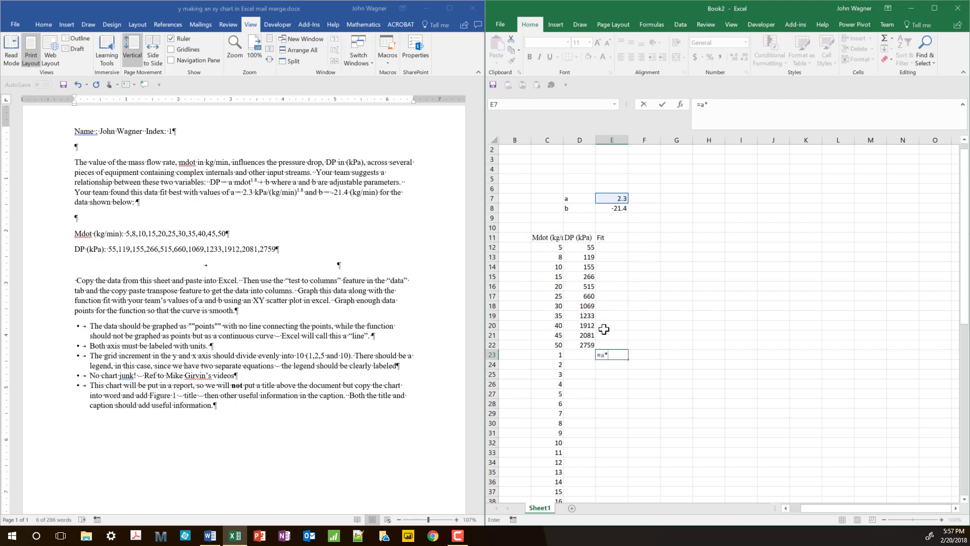
left_click(556, 354)
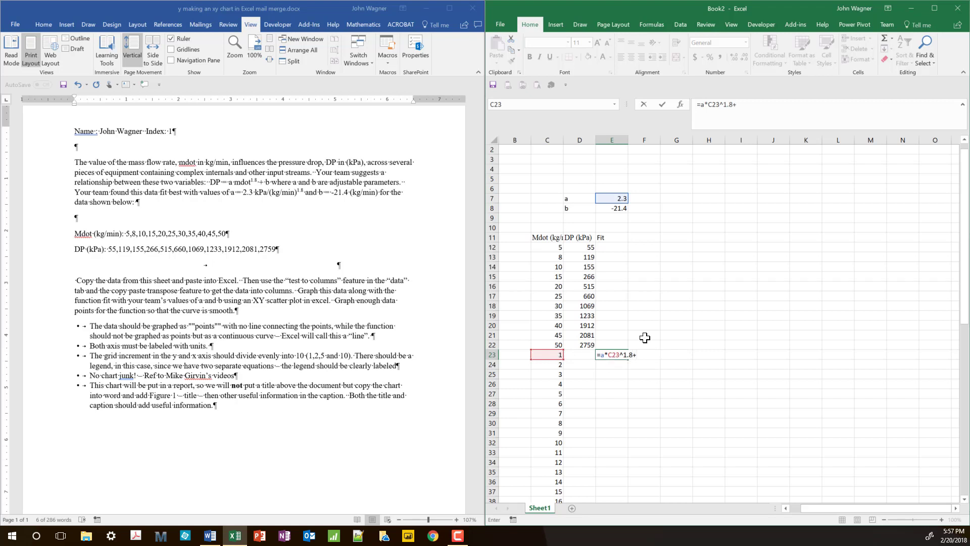
left_click(618, 207)
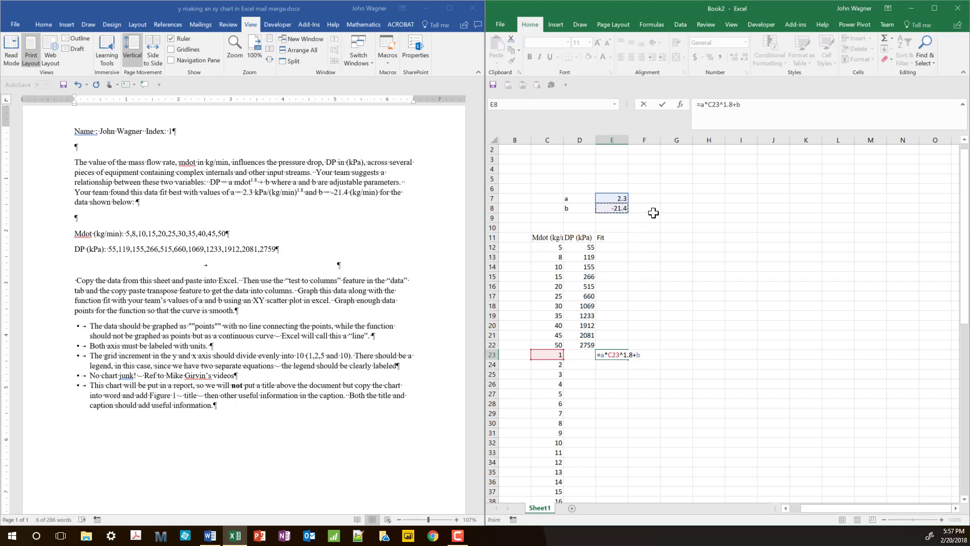
key("Return")
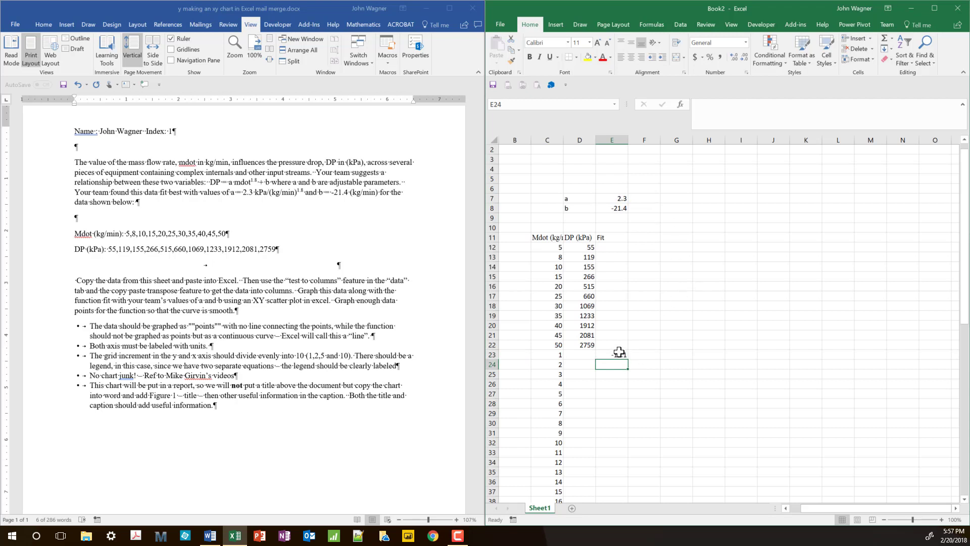
key("Up")
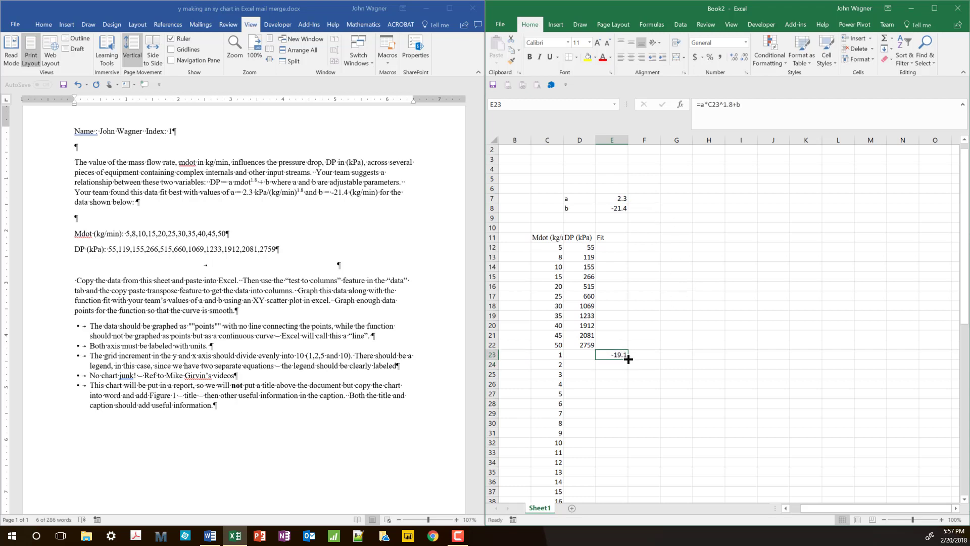
double_click(628, 358)
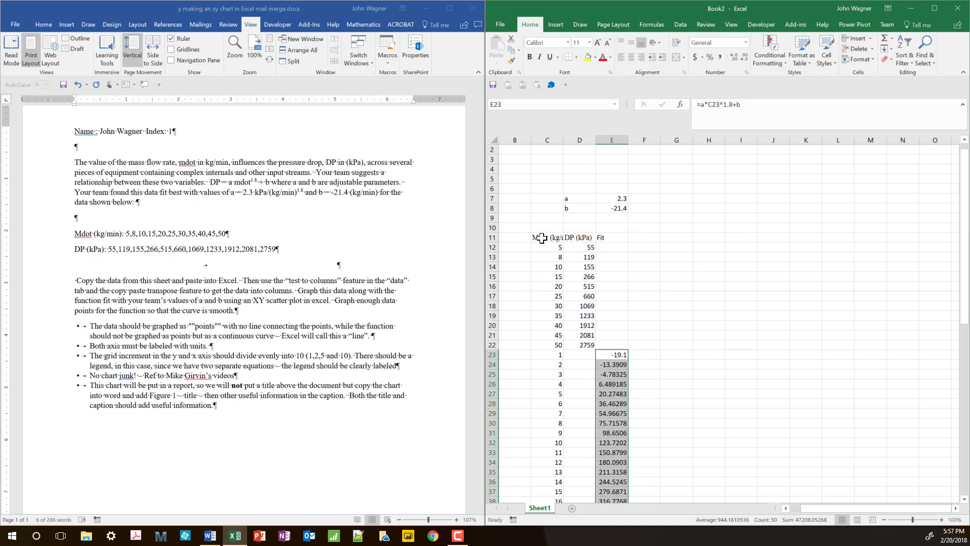
Insert a markers-only scatter chart from the whole table with its headings, C11:E72.
left_click(543, 238)
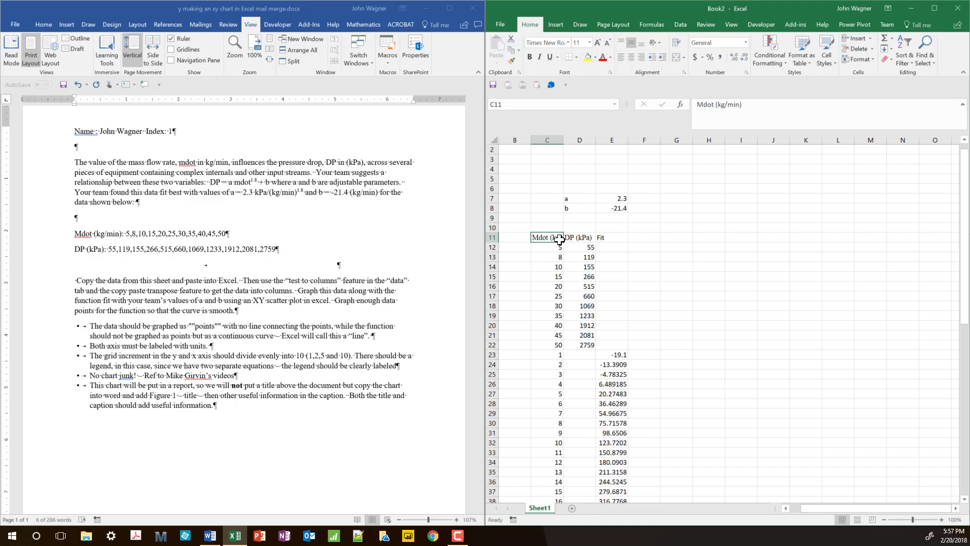
key("ctrl+shift+Right")
key("ctrl+shift+Down")
key("ctrl+shift+Down")
key("ctrl+shift+Right")
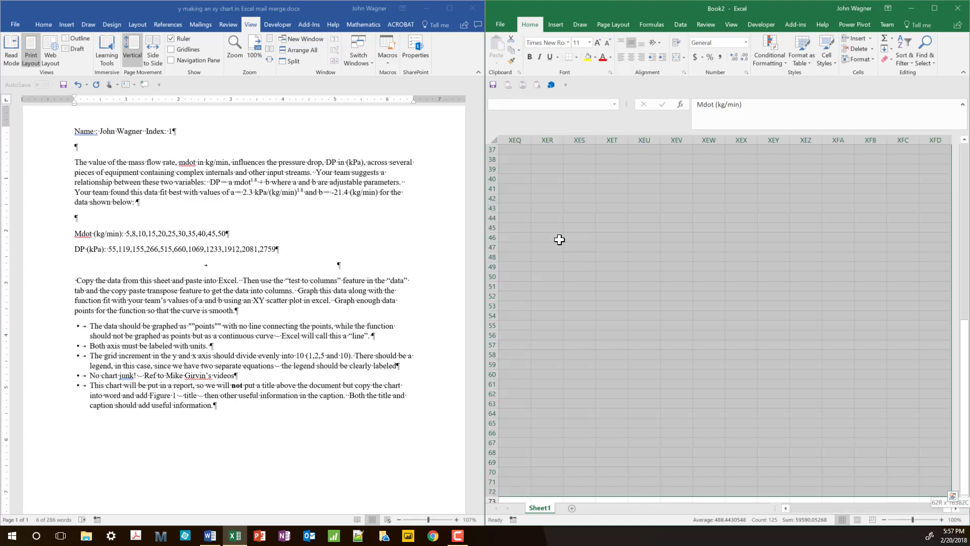
key("ctrl+shift+Left")
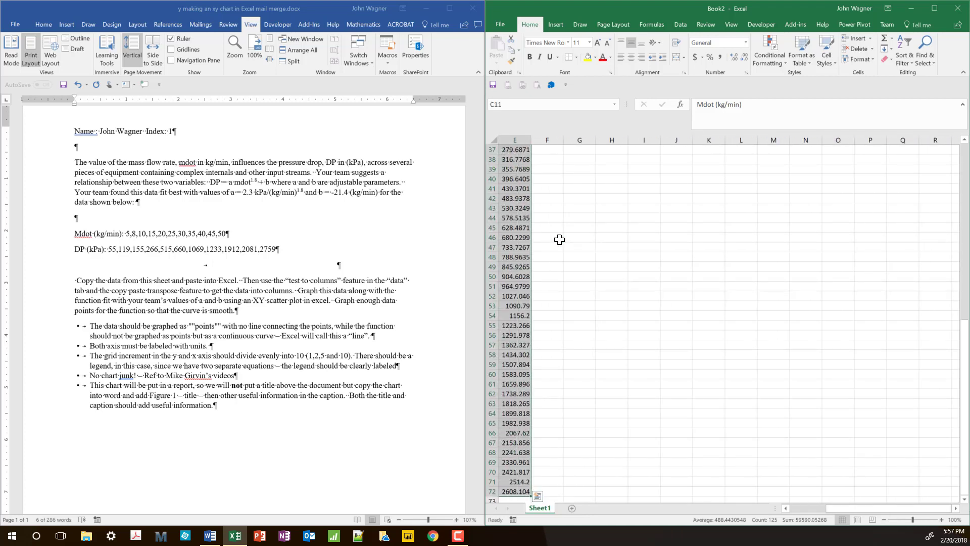
left_click_drag(907, 508, 878, 508)
left_click_drag(964, 403, 964, 225)
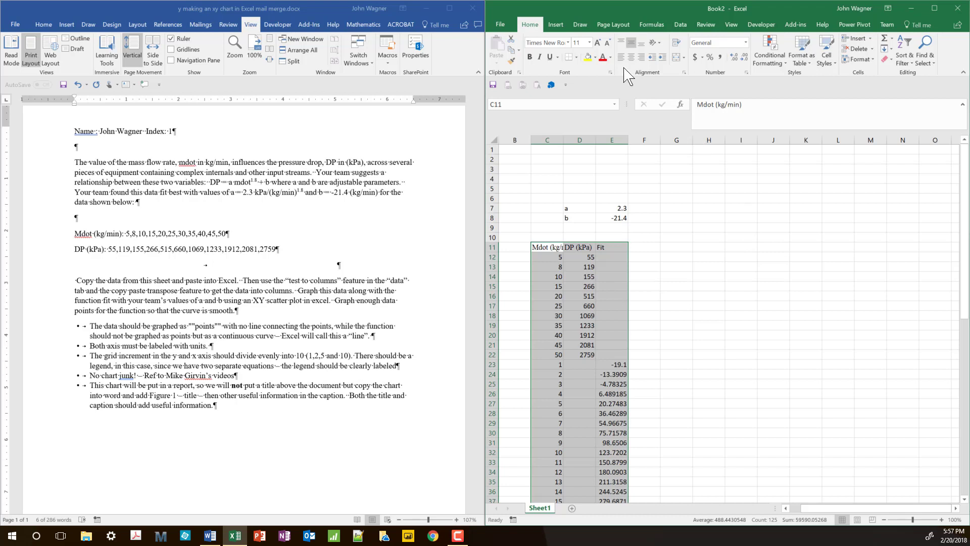
left_click(556, 26)
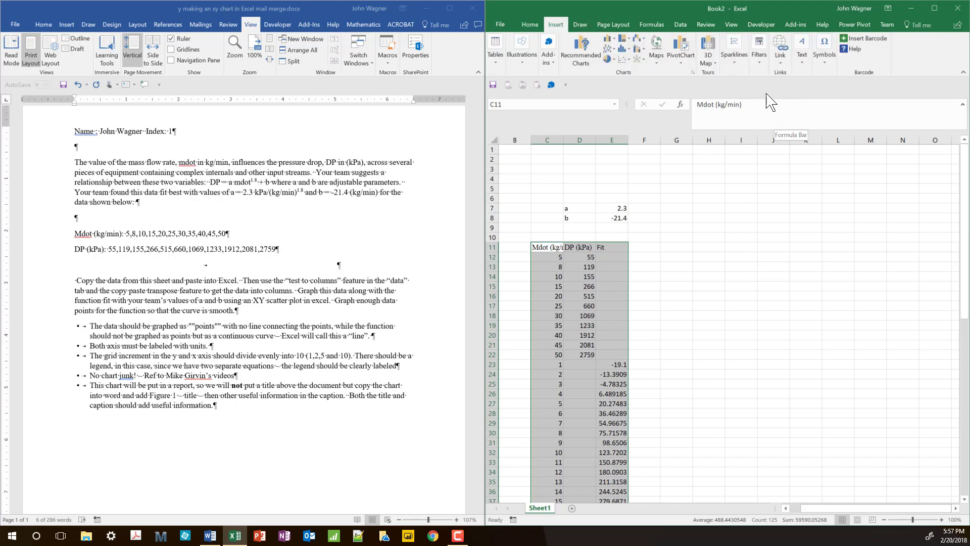
left_click(629, 60)
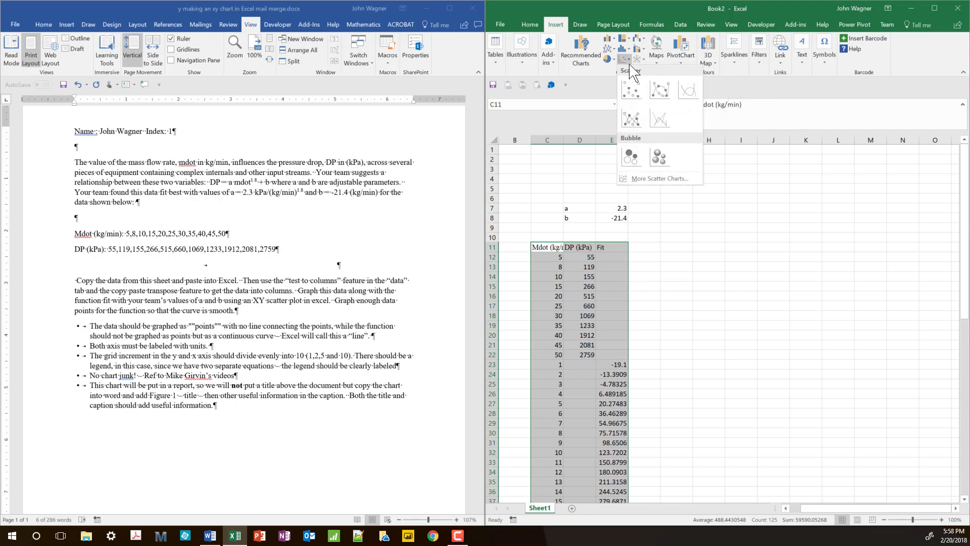
left_click(629, 89)
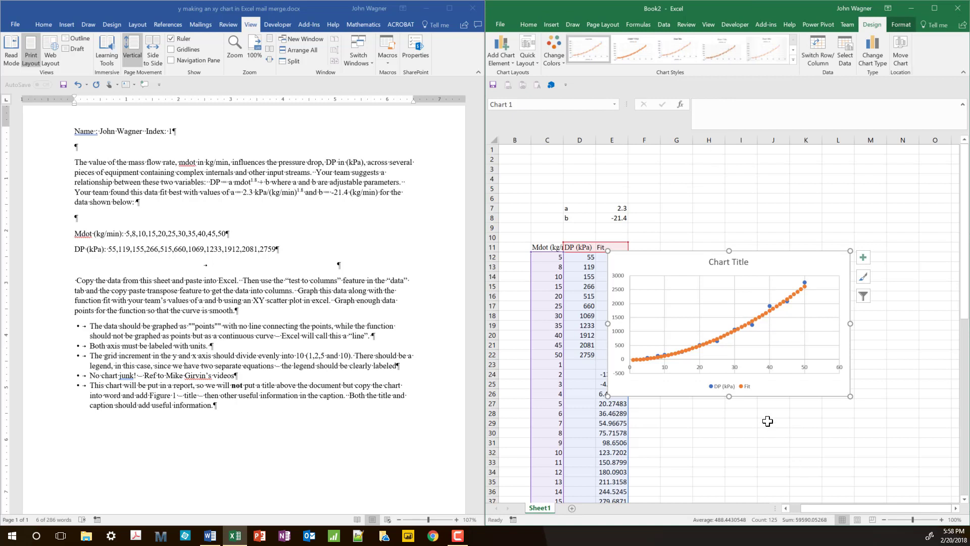
Format the Fit series in the chart with a solid line.
left_click(728, 336)
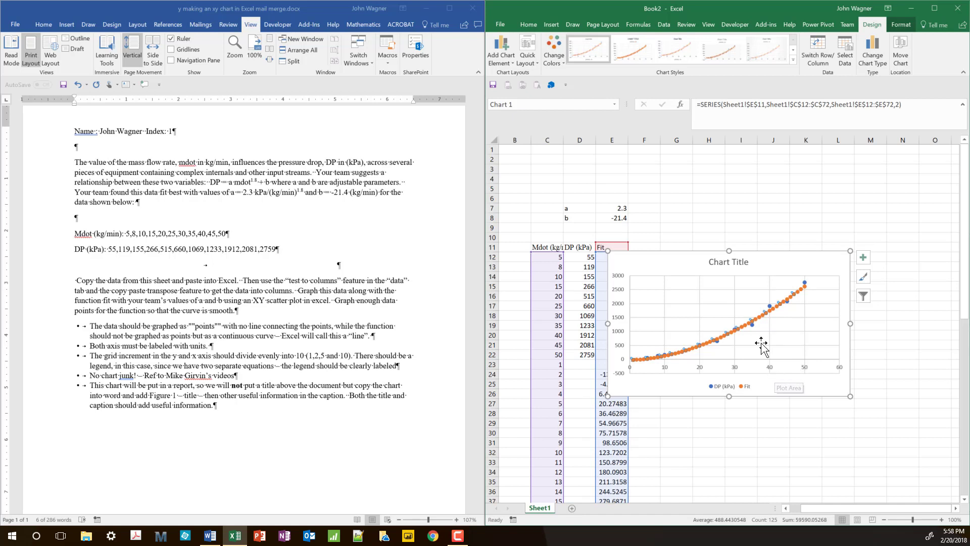
right_click(743, 328)
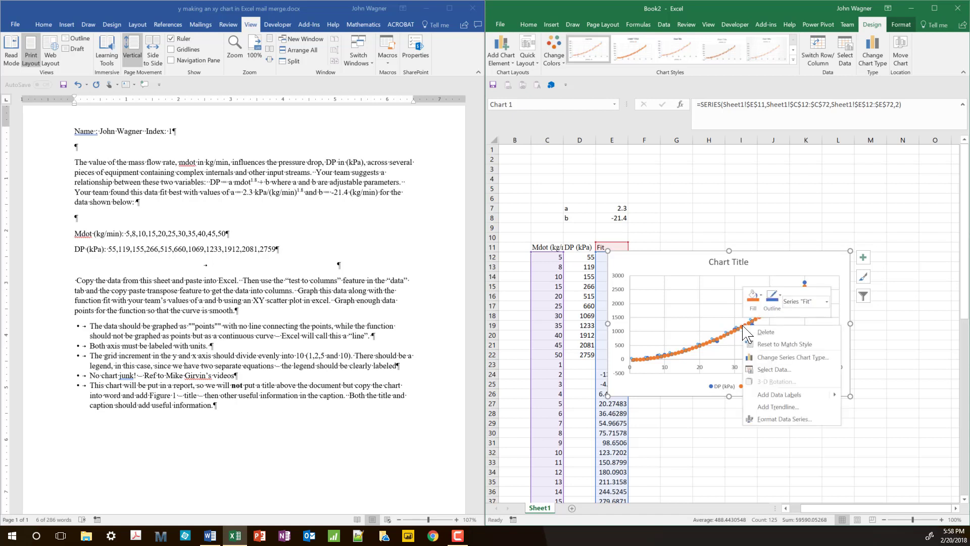
left_click(776, 420)
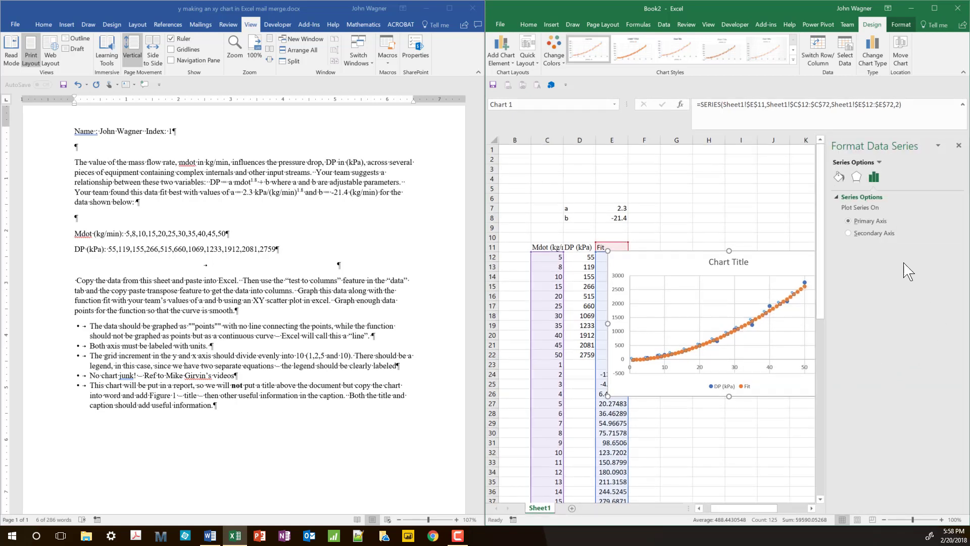
left_click(839, 177)
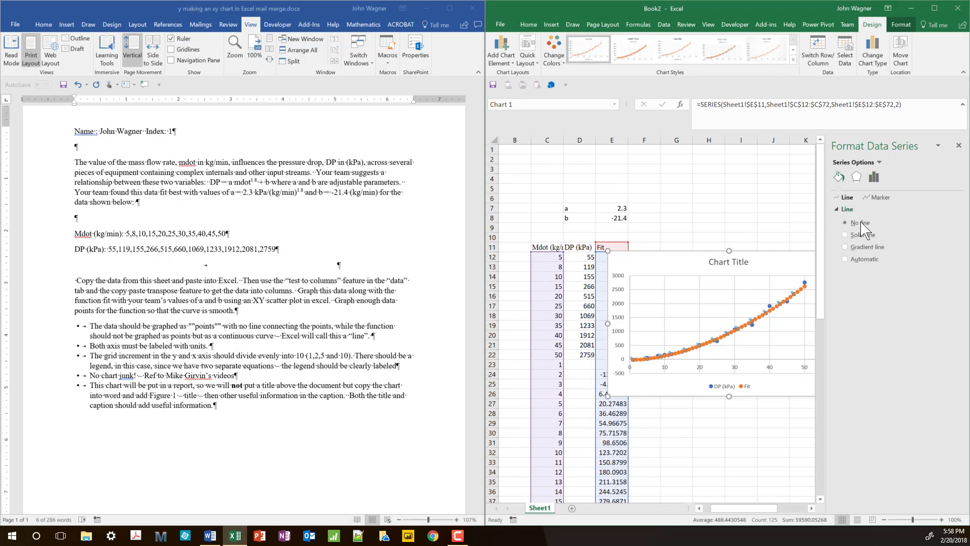
left_click(852, 235)
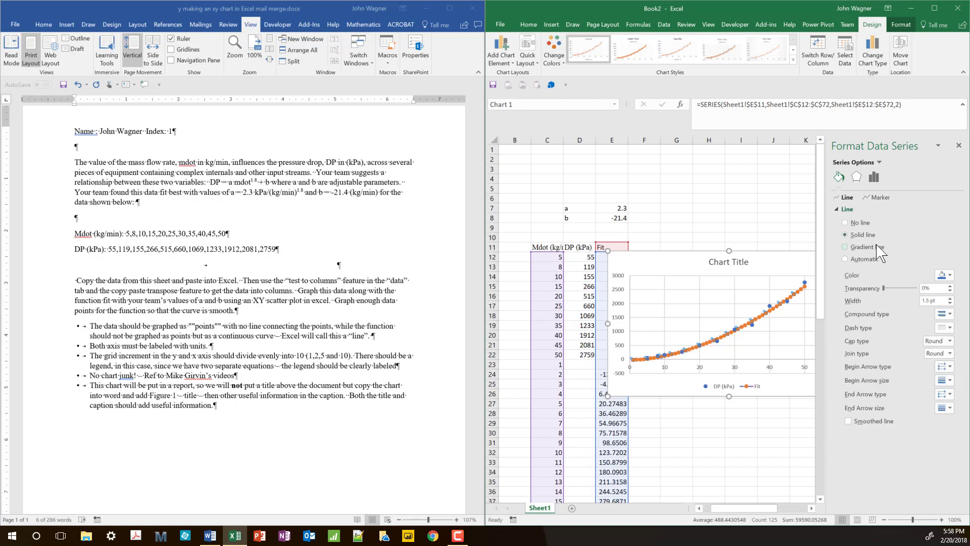
Set the Fit series' marker option to None so only its line is drawn.
left_click(871, 198)
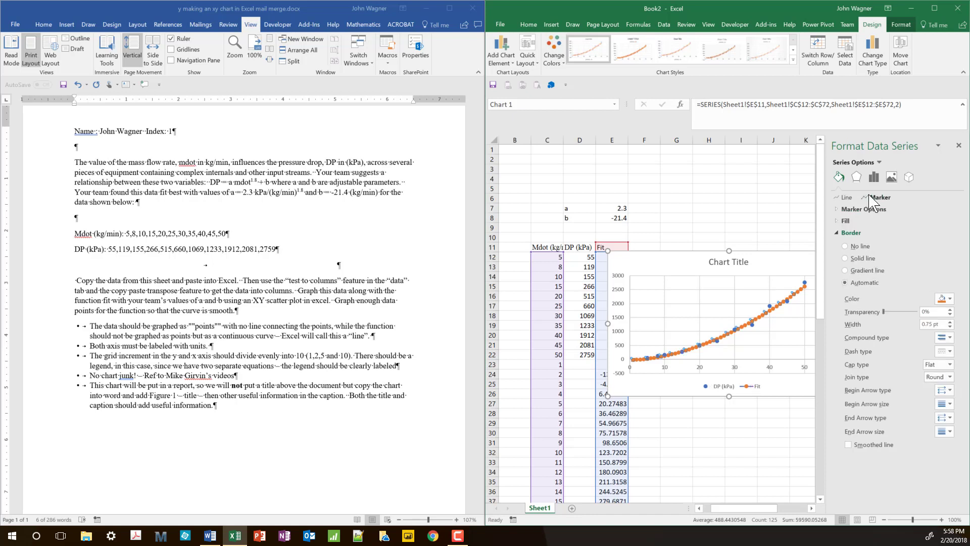
left_click(839, 210)
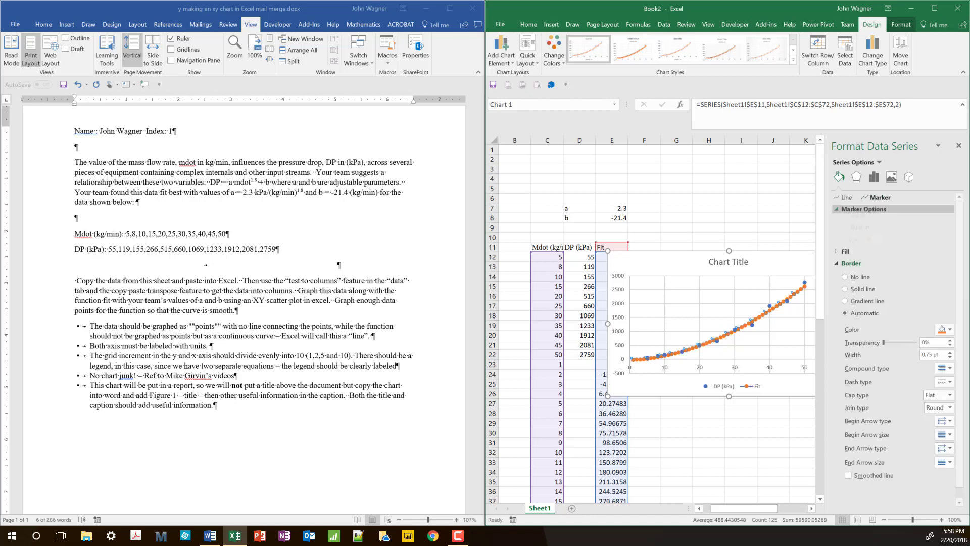
left_click(845, 235)
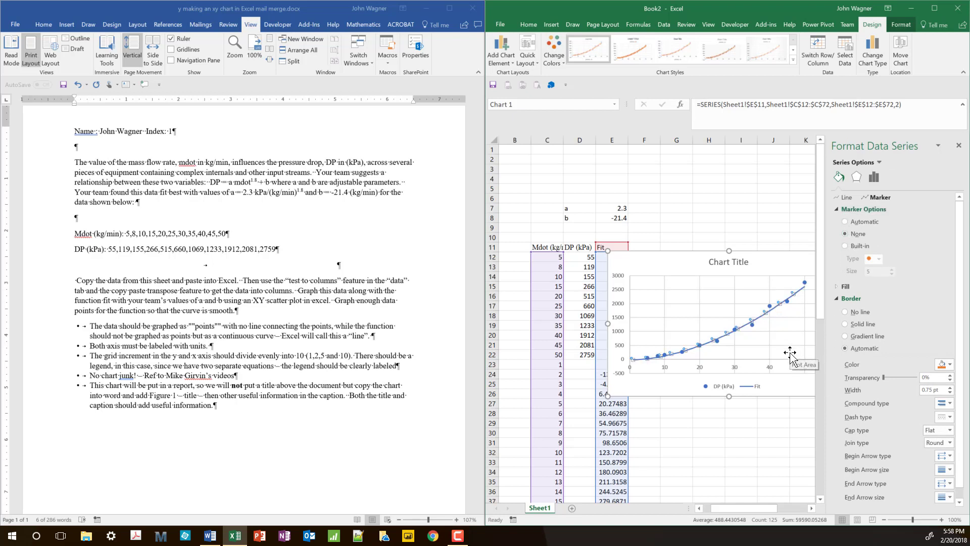
left_click(793, 423)
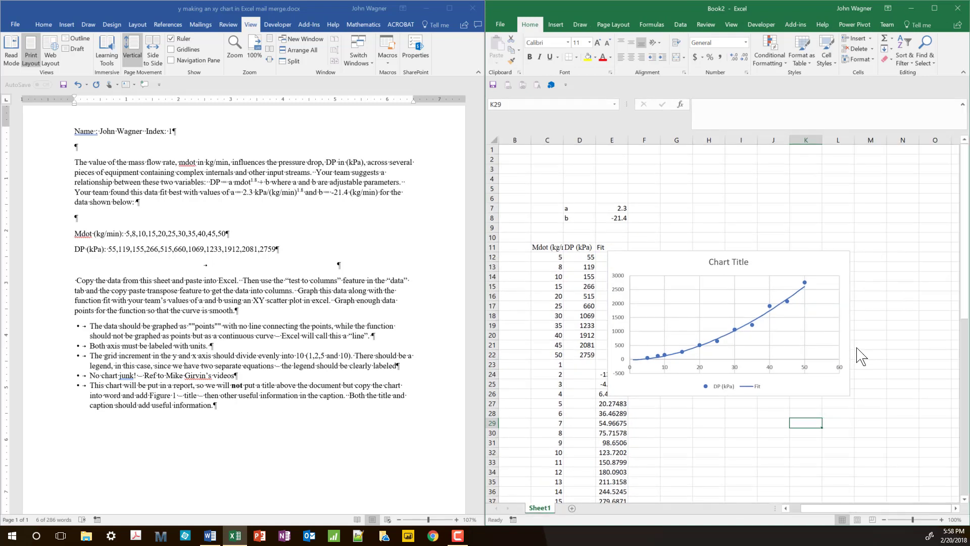
Remove the legend and the chart title from the scatter chart.
left_click(752, 387)
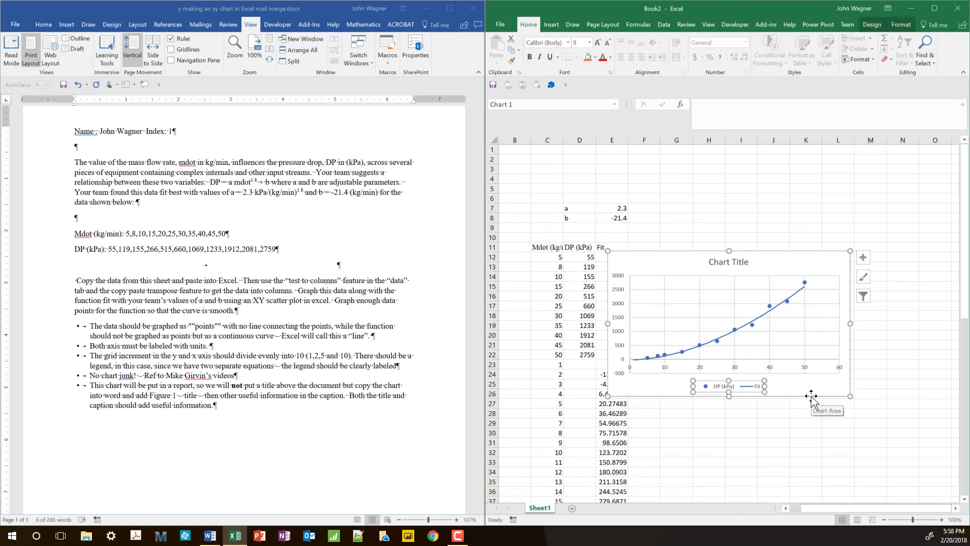
key("Delete")
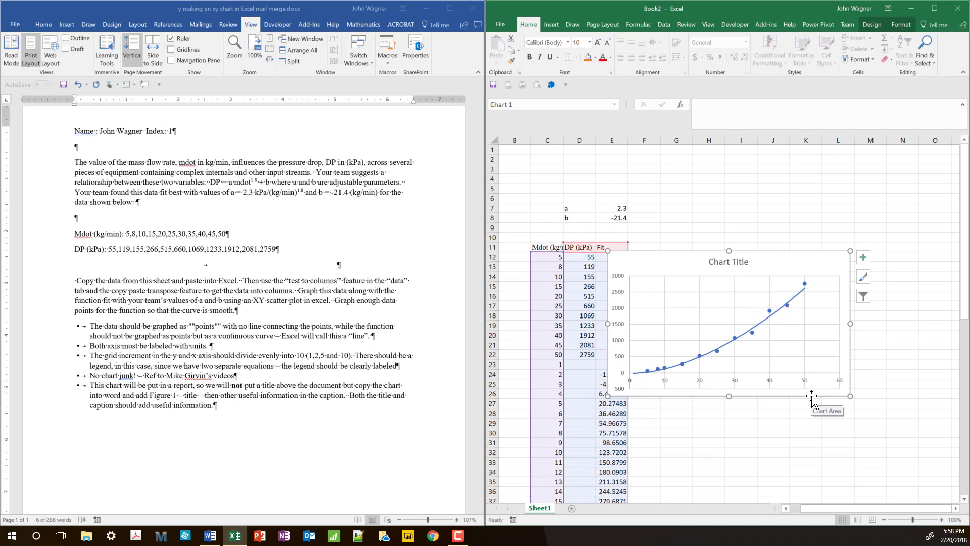
left_click(863, 259)
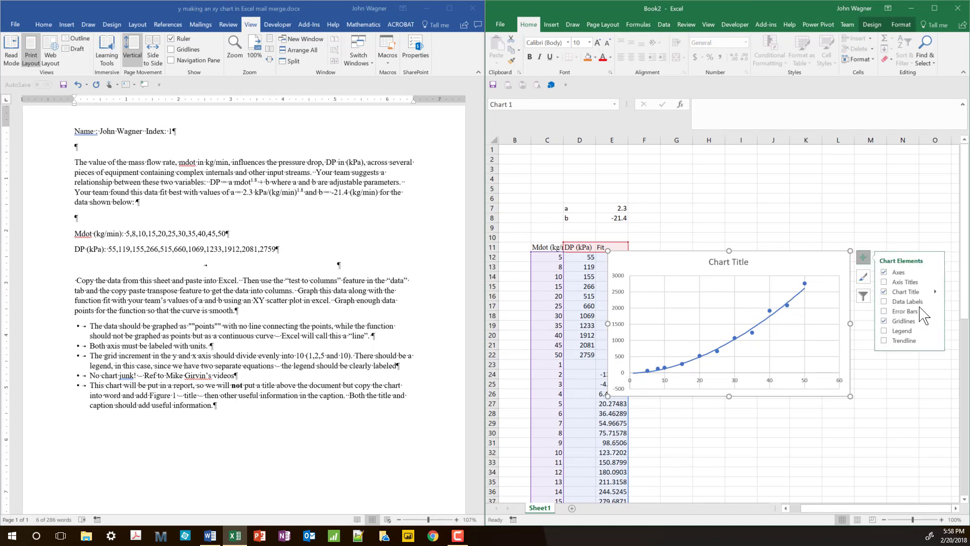
left_click(885, 294)
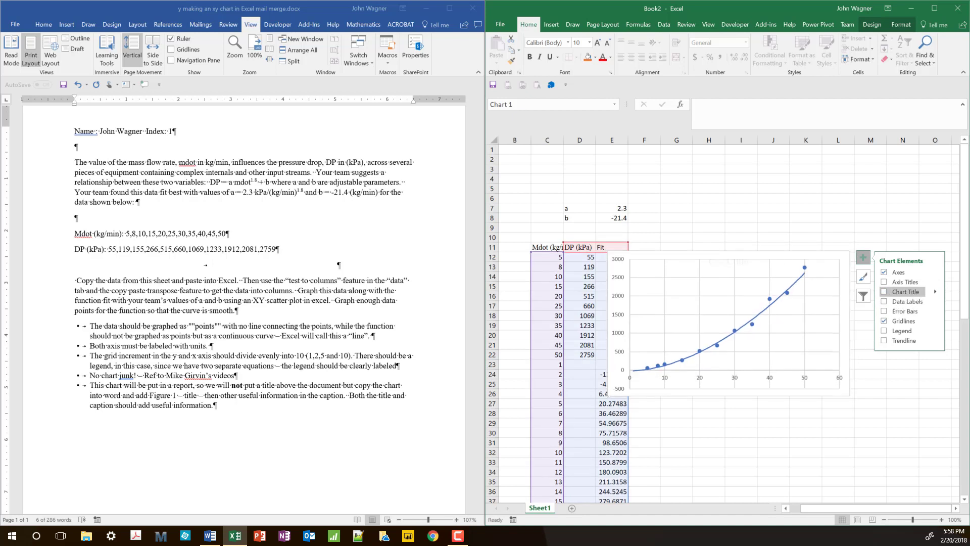
Add axis titles to the chart and link the vertical axis title to the DP (kPa) heading in D11.
left_click(887, 285)
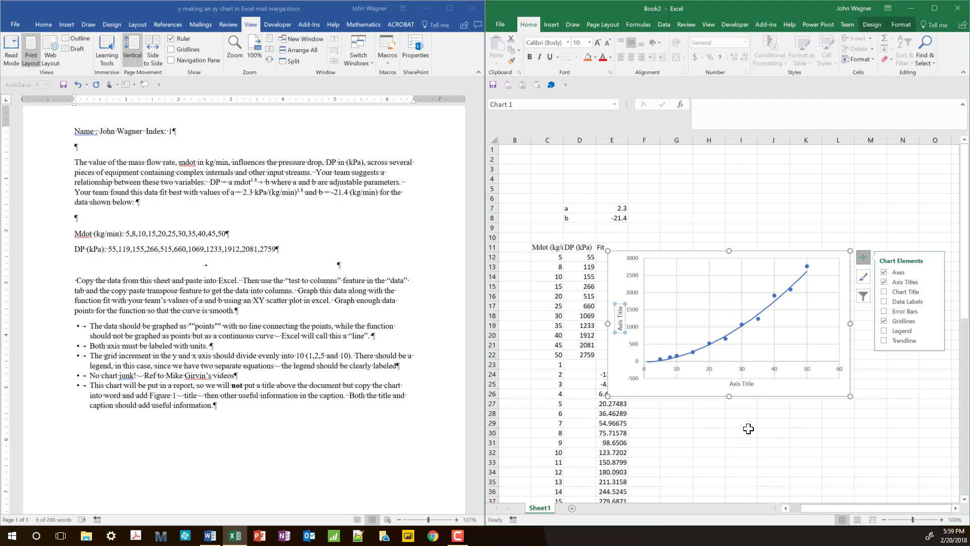
left_click(800, 433)
left_click(619, 313)
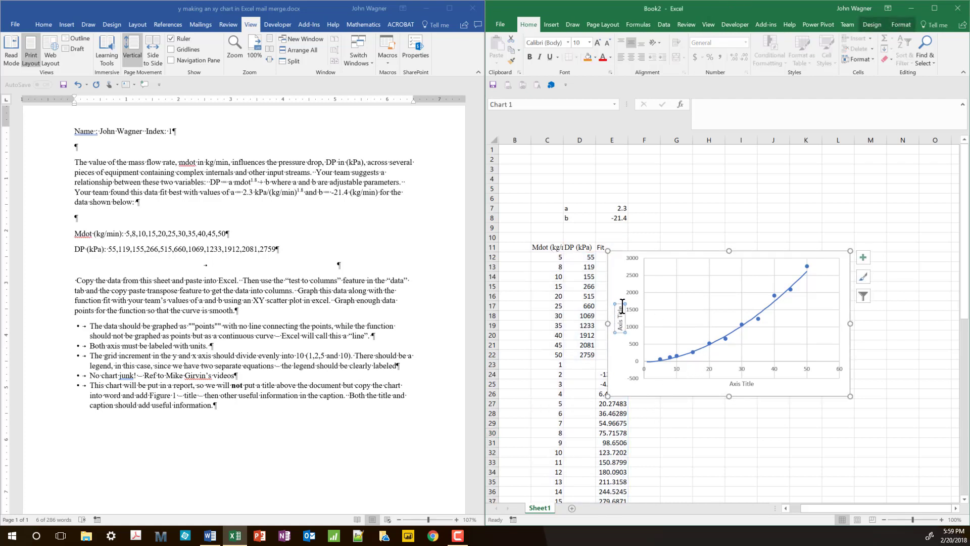
left_click(700, 104)
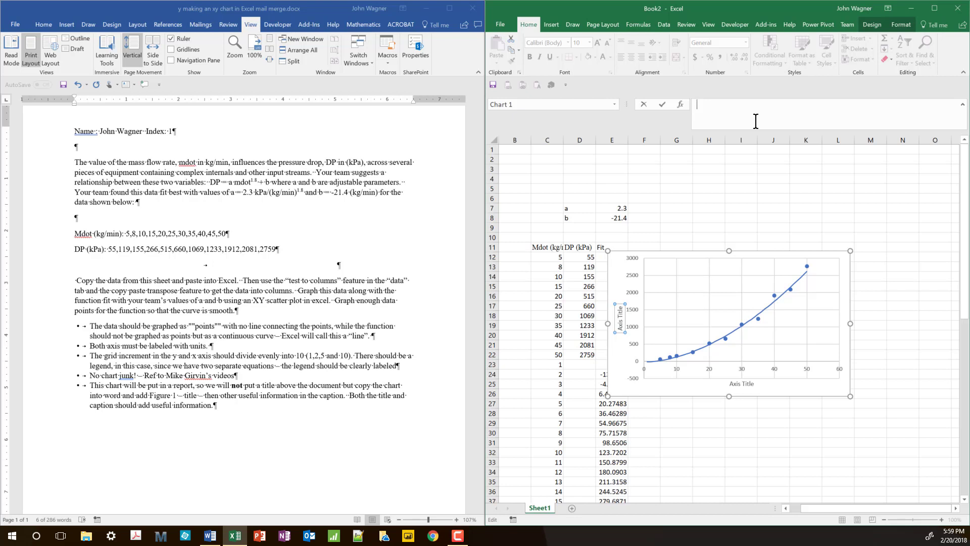
type("=")
left_click(580, 247)
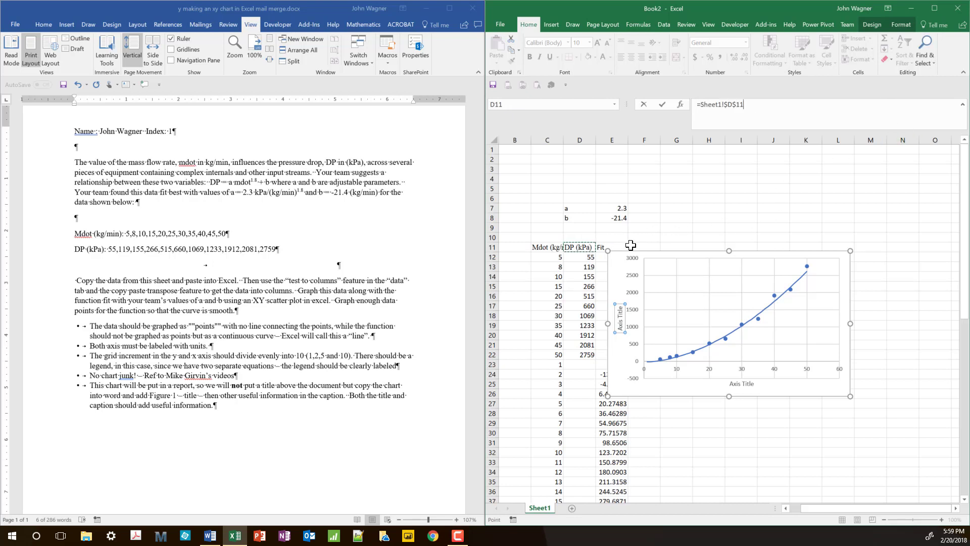
key("Return")
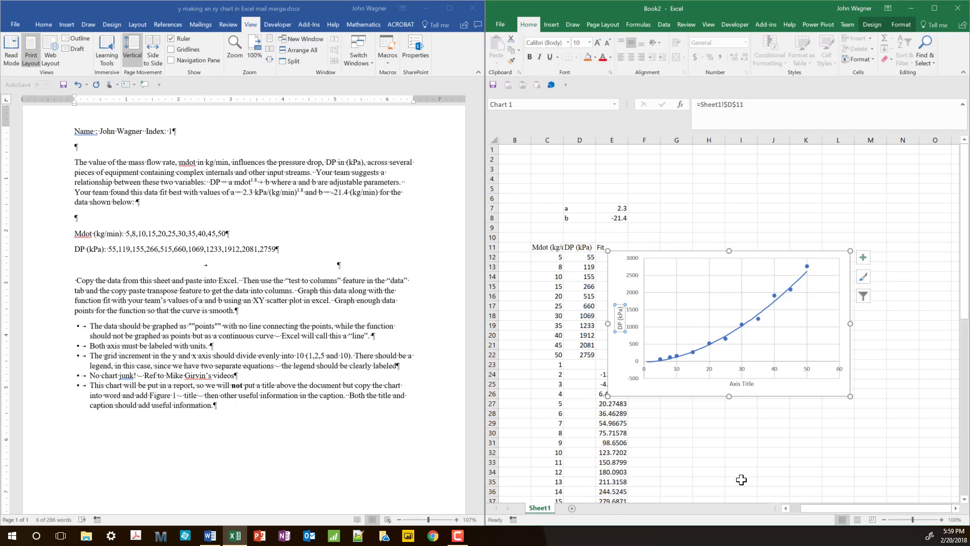
Link the horizontal axis title to the Mdot (kg/min) heading in C11.
left_click(744, 384)
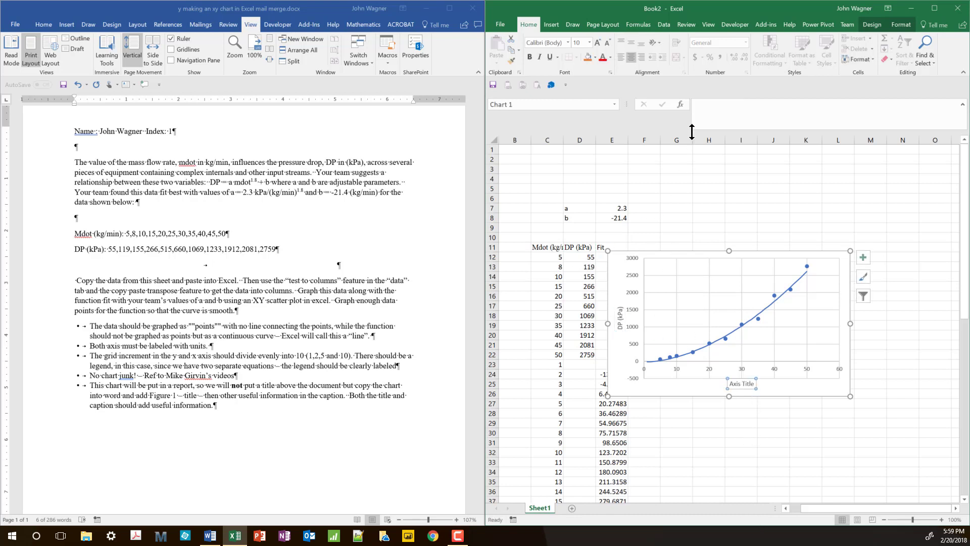
left_click(700, 106)
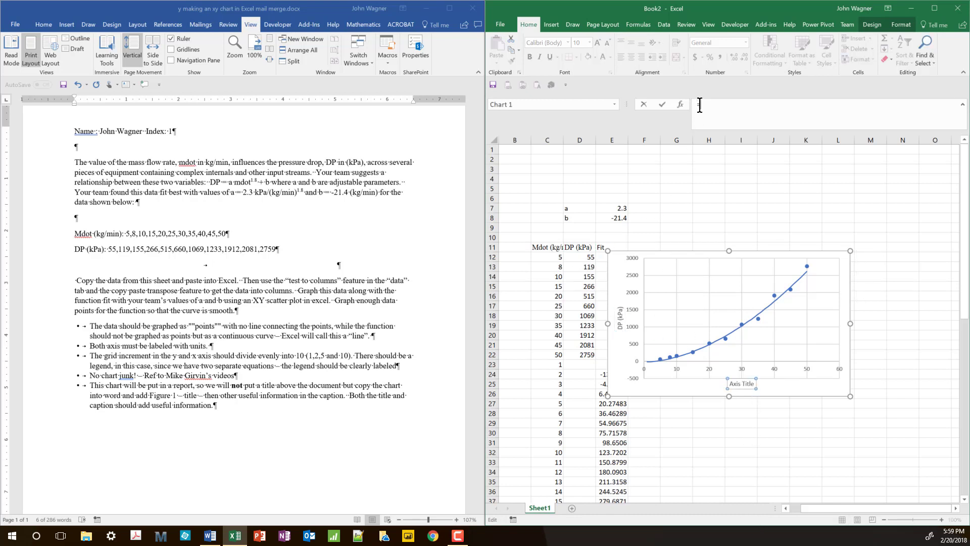
left_click(545, 246)
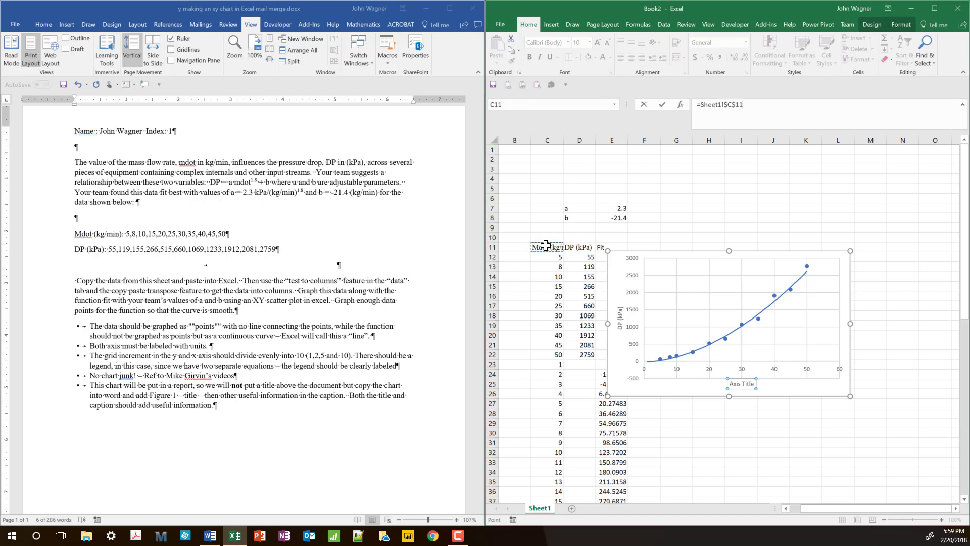
key("Return")
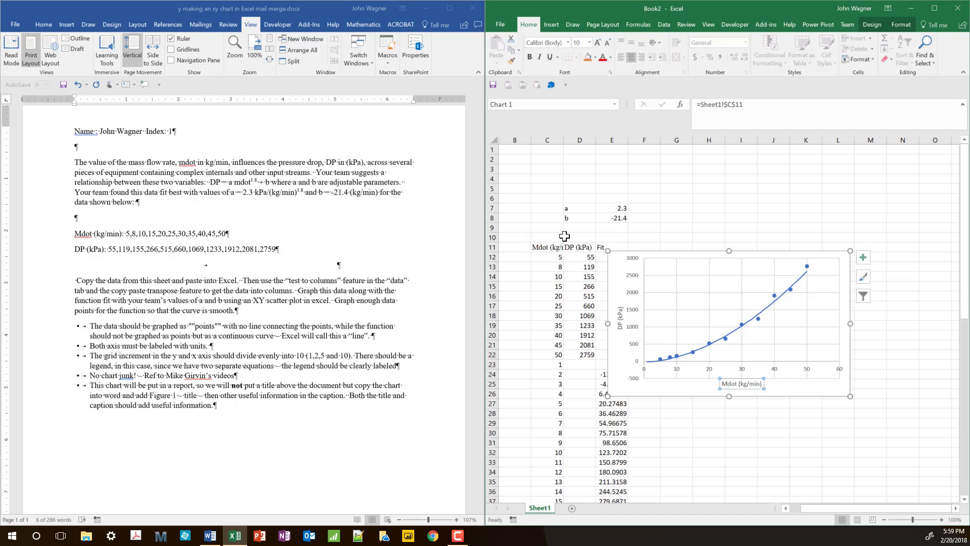
left_click(713, 423)
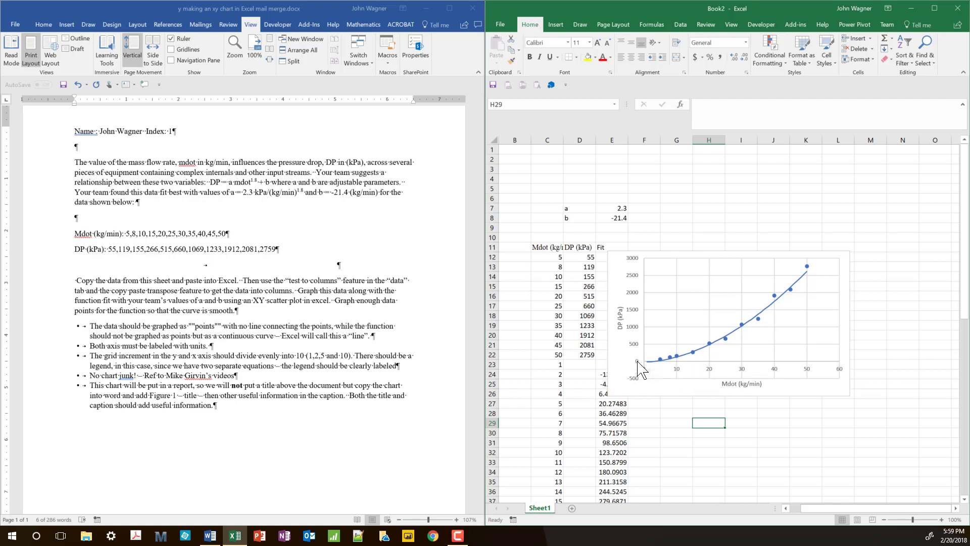
Format the vertical axis so the horizontal axis crosses at the axis value -500.
left_click(634, 344)
right_click(635, 343)
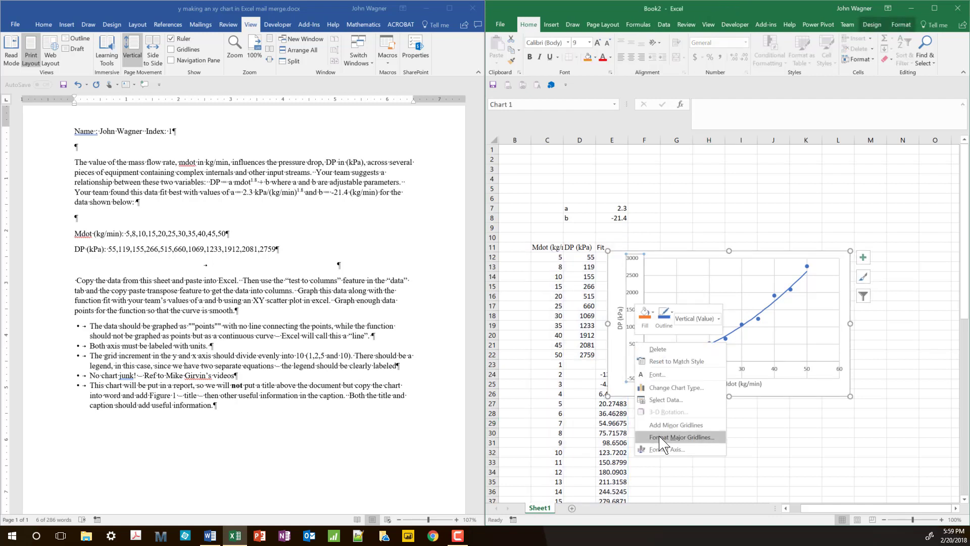
left_click(665, 448)
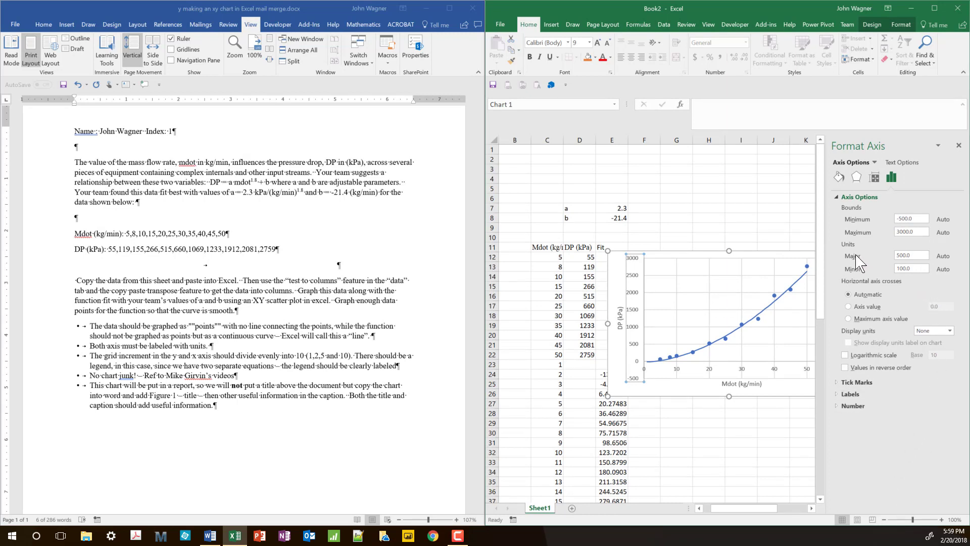
left_click(848, 307)
left_click(947, 305)
key("Return")
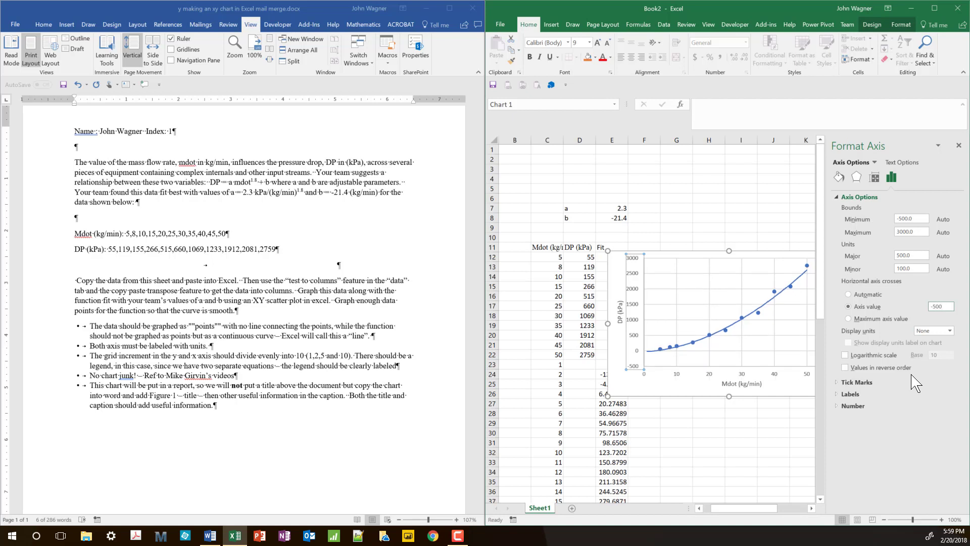
left_click(780, 433)
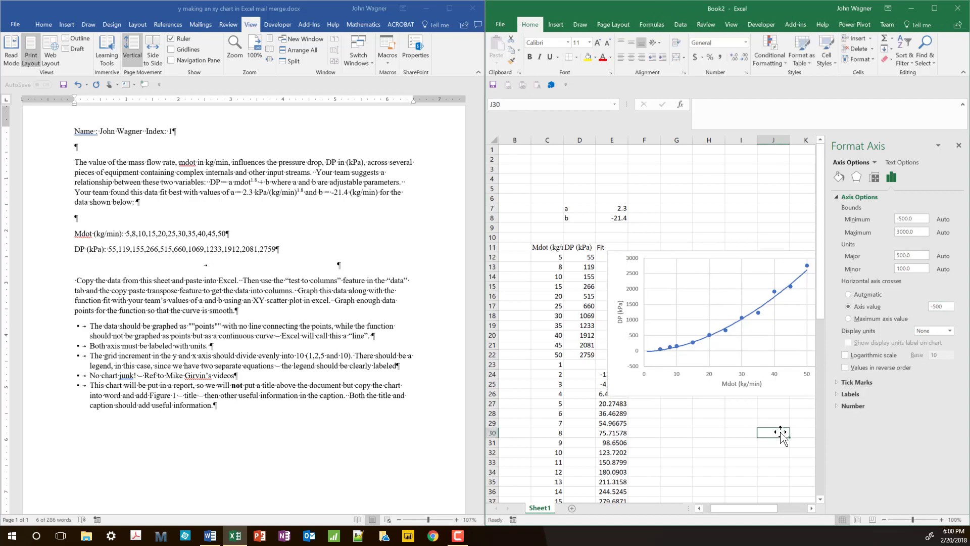
left_click(708, 208)
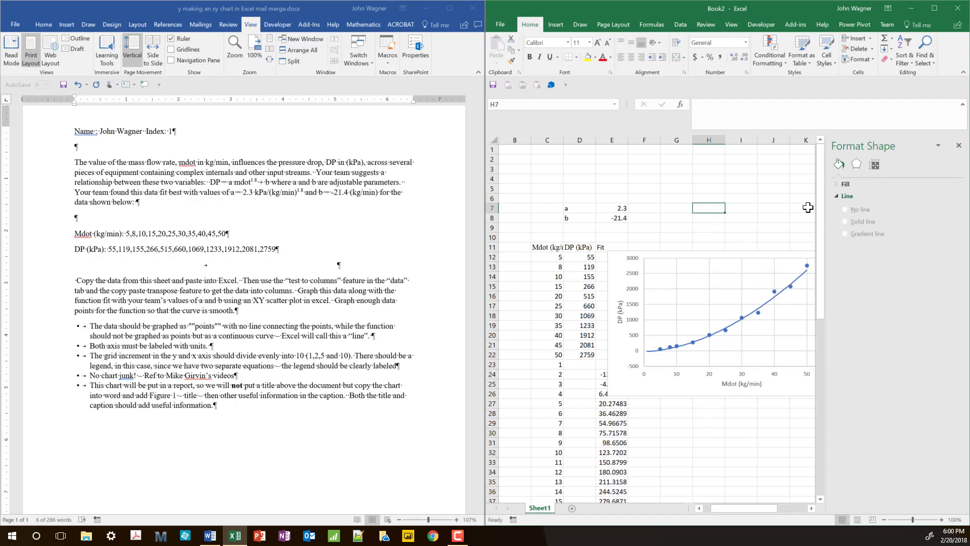
left_click(958, 145)
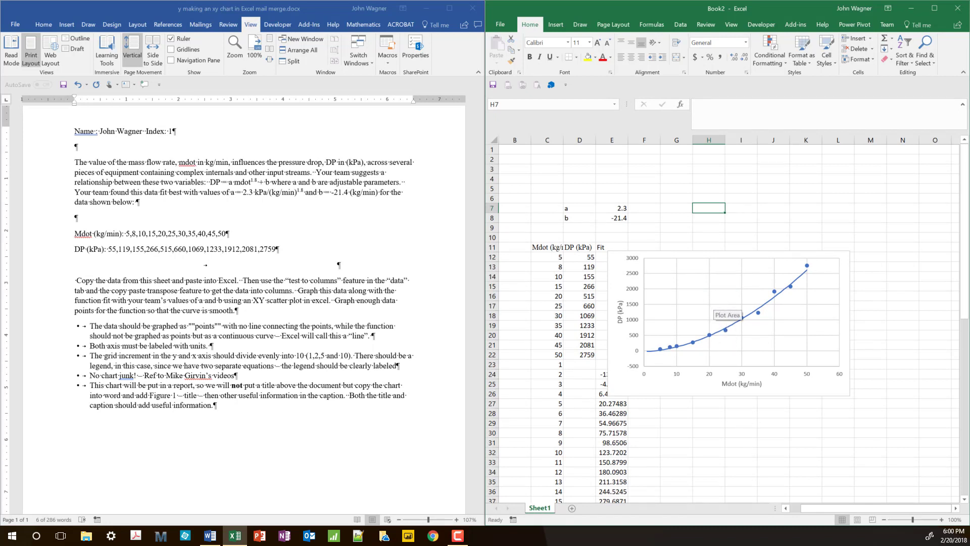
Copy the finished chart and paste it into the Word document on a new line below the last bullet.
left_click(719, 298)
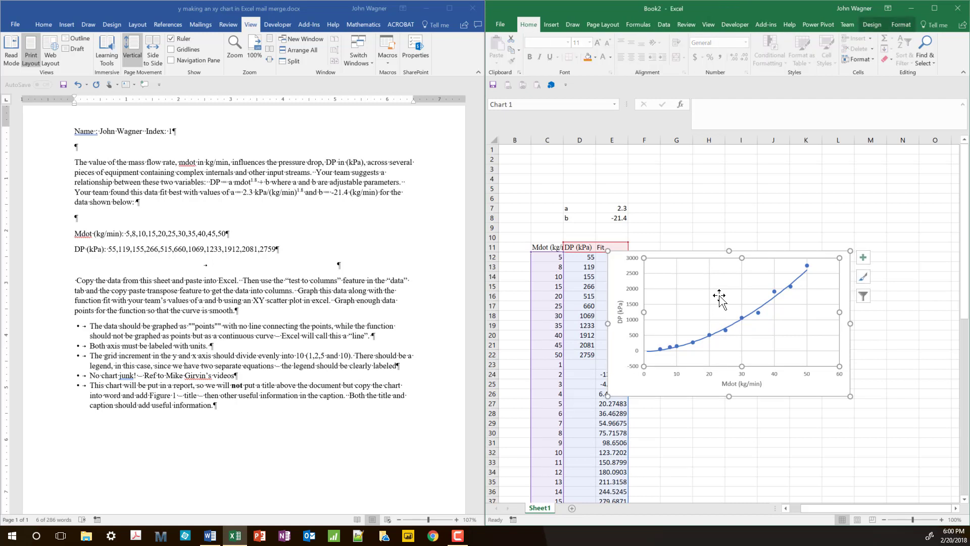
key("ctrl+c")
left_click(88, 443)
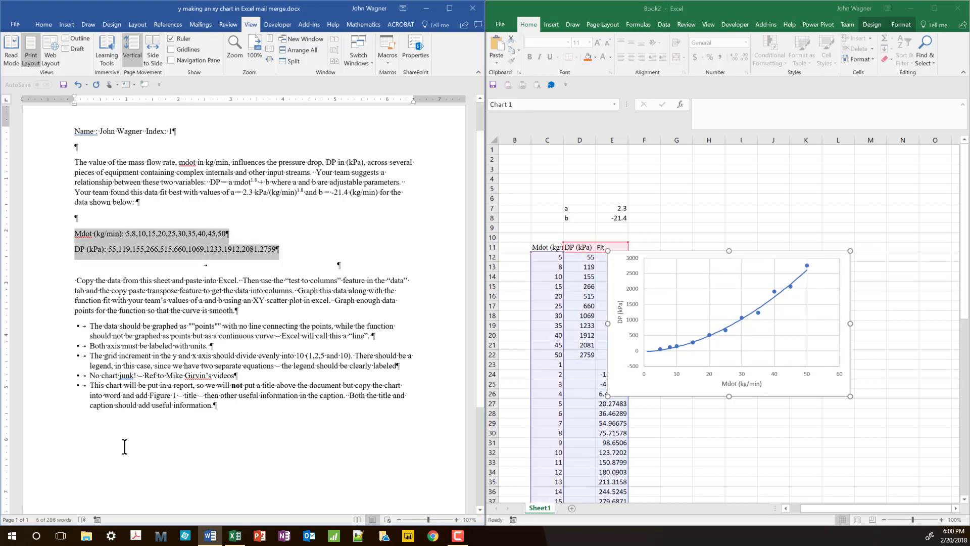
left_click(208, 414)
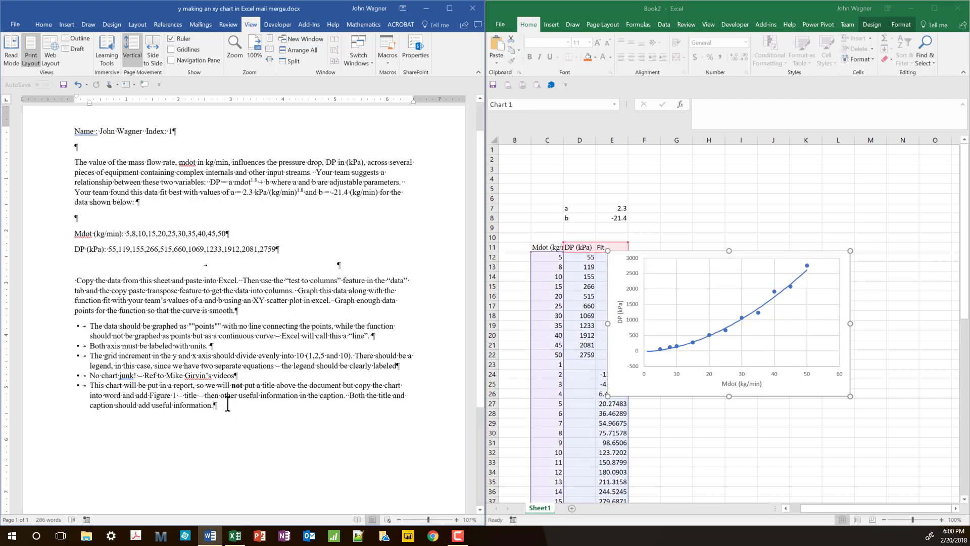
key("Return")
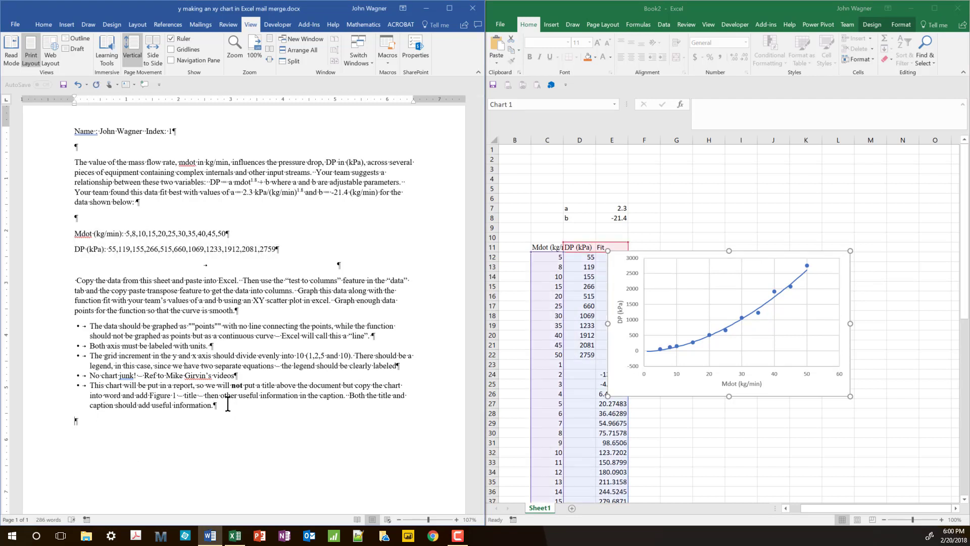
key("ctrl+v")
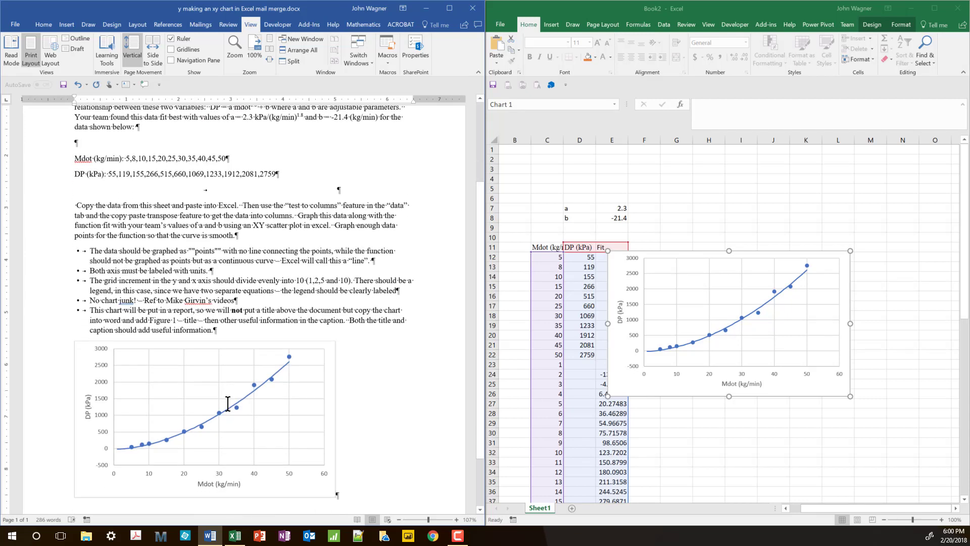
Insert the caption "Figure 1- Pressure drop across Equipment" below the pasted chart and add a trailing hyphen for more caption text.
scroll(408, 389, "down", 2)
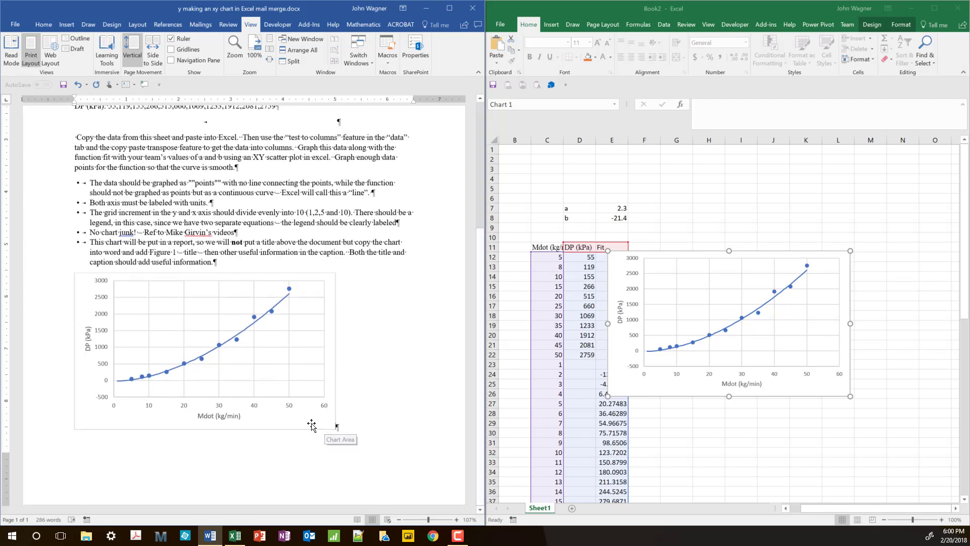
left_click(321, 426)
right_click(317, 422)
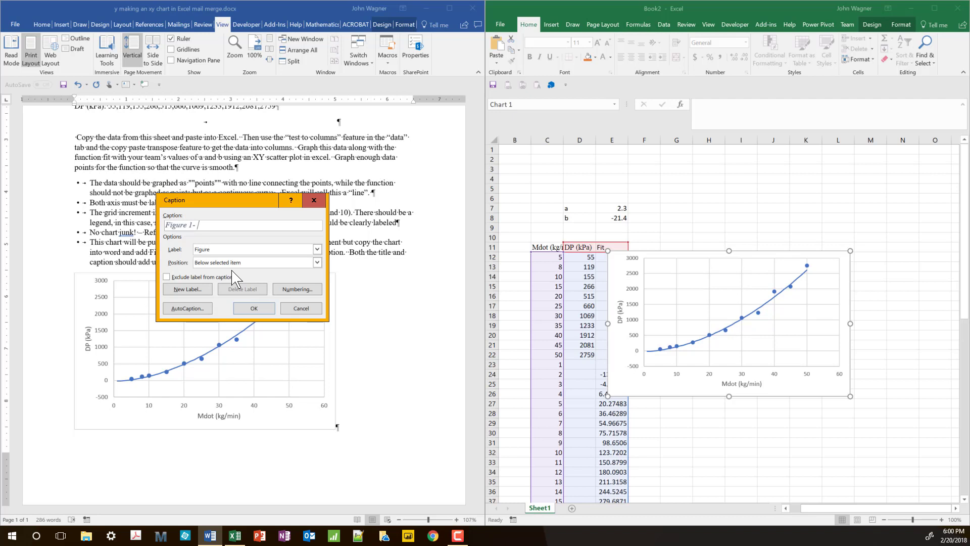
type("Pressure drop across Equipment")
left_click(262, 309)
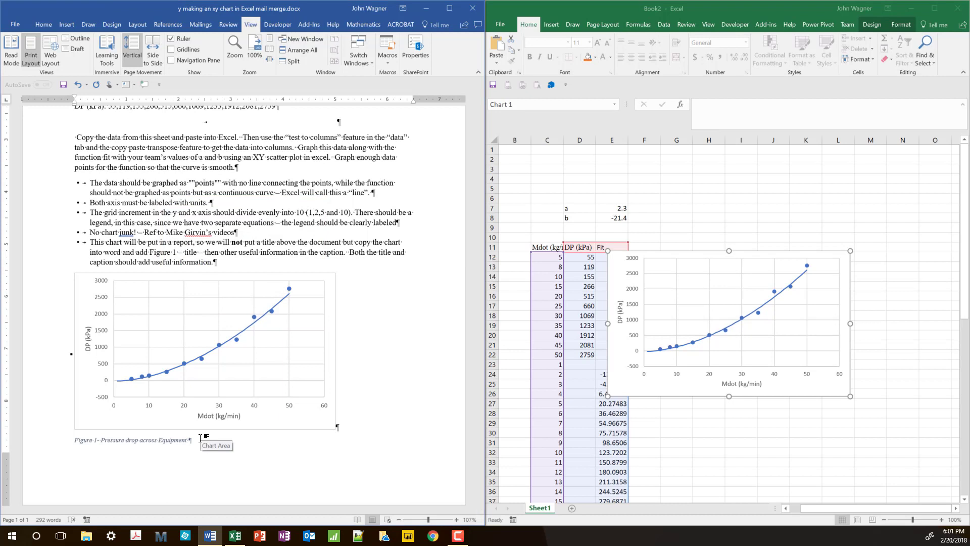
type("-")
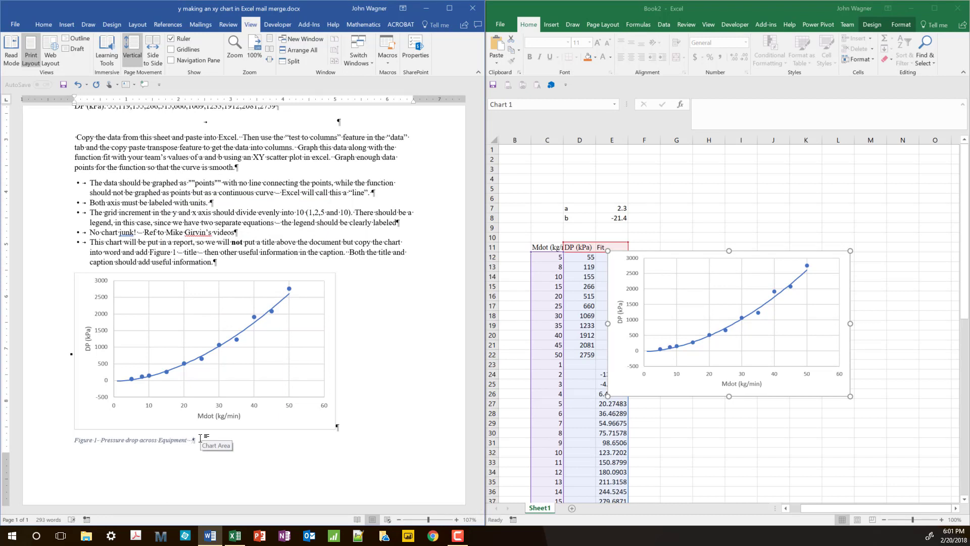